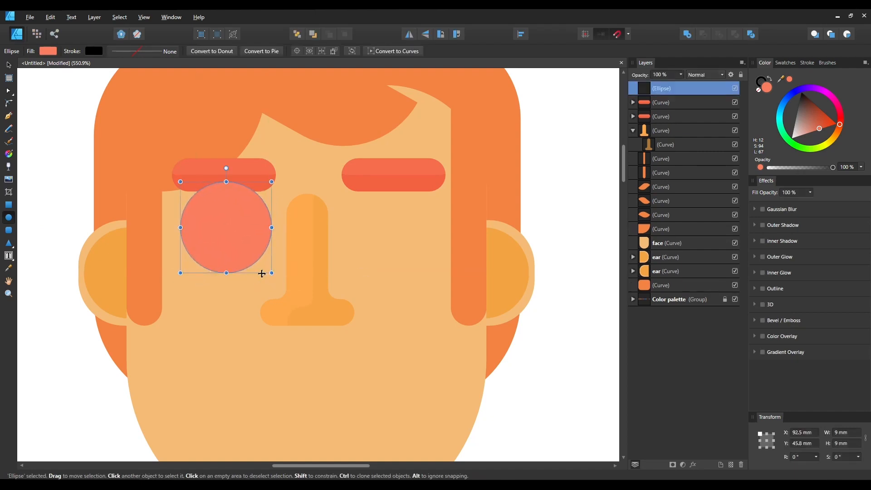
Fill the eye circle with white and nest a centred black duplicate about 2.7 mm wide inside it as the pupil
{"action": "key", "text": "v"}
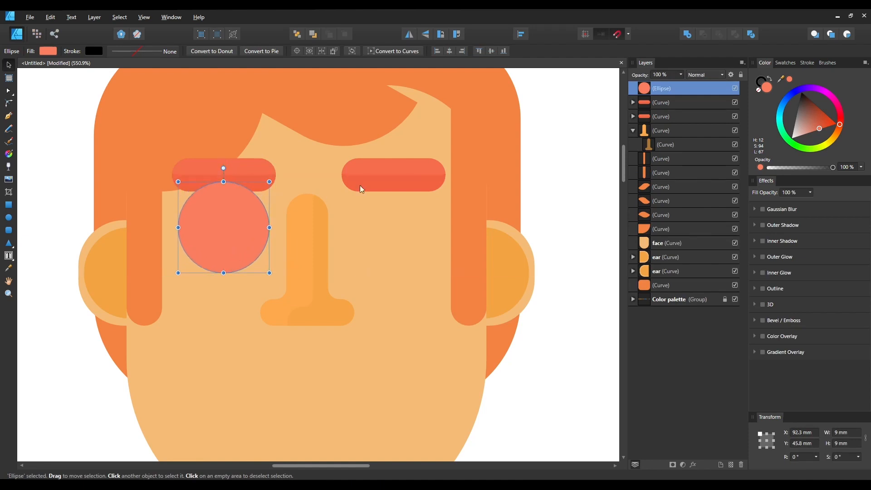
{"action": "left_click_drag", "start_coordinate": [815, 126], "coordinate": [781, 152]}
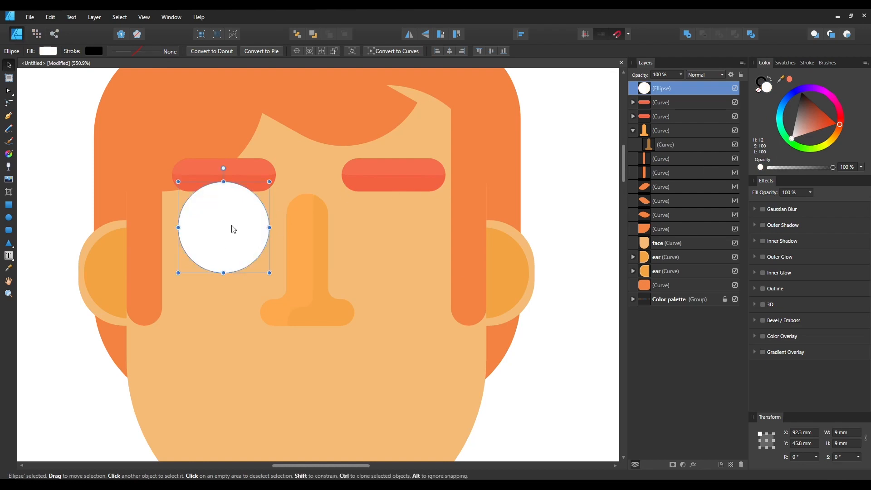
{"action": "key", "text": "ctrl+j"}
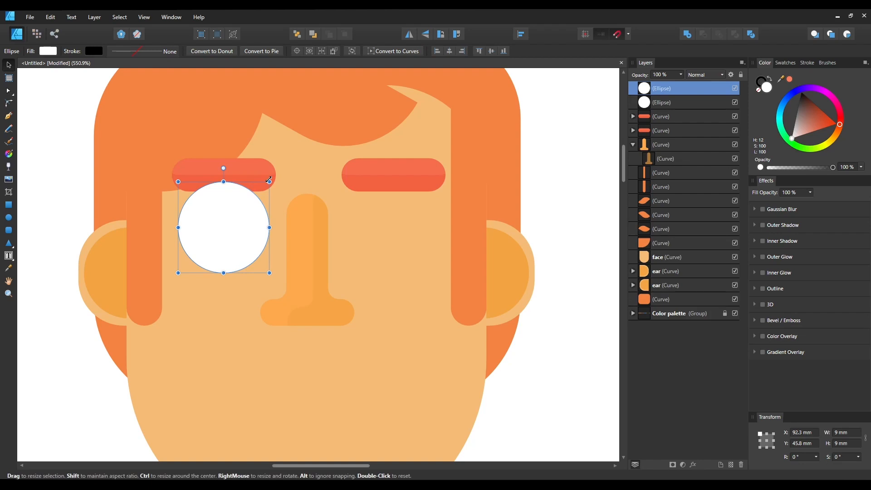
{"action": "left_click_drag", "start_coordinate": [269, 181], "coordinate": [241, 216]}
{"action": "left_click_drag", "start_coordinate": [798, 113], "coordinate": [793, 63]}
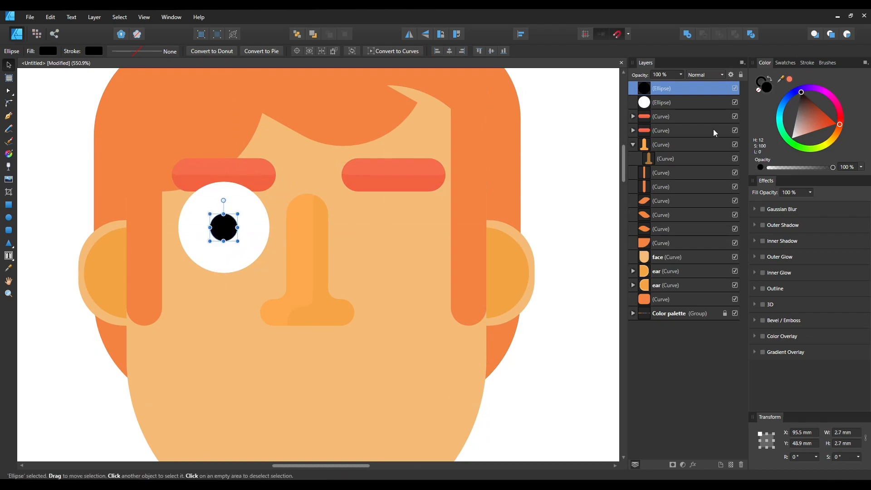
{"action": "left_click_drag", "start_coordinate": [670, 87], "coordinate": [670, 101]}
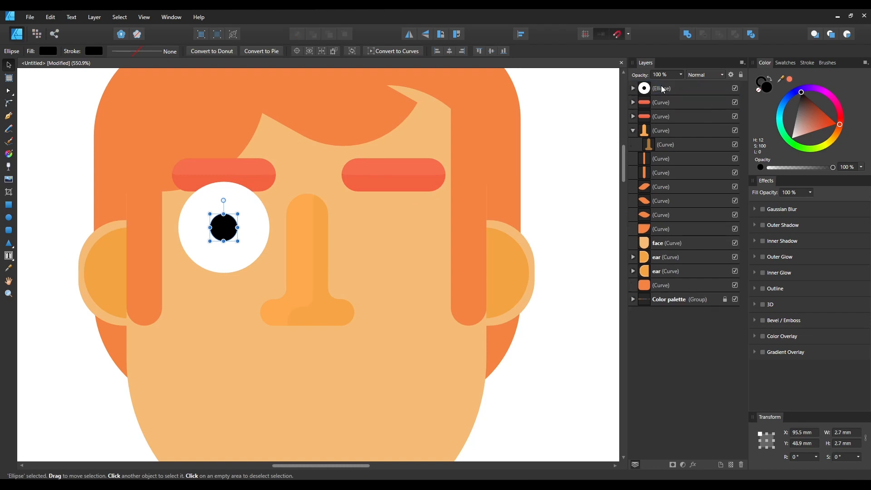
Send the complete eye behind both eyebrows and place a copy of it level under the other eyebrow
{"action": "left_click", "coordinate": [660, 86]}
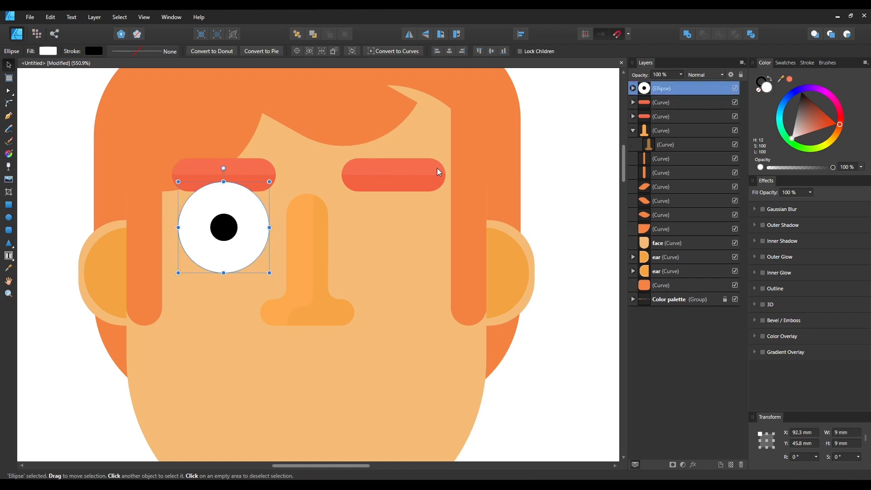
{"action": "key", "text": "ctrl+["}
{"action": "key", "text": "ctrl+["}
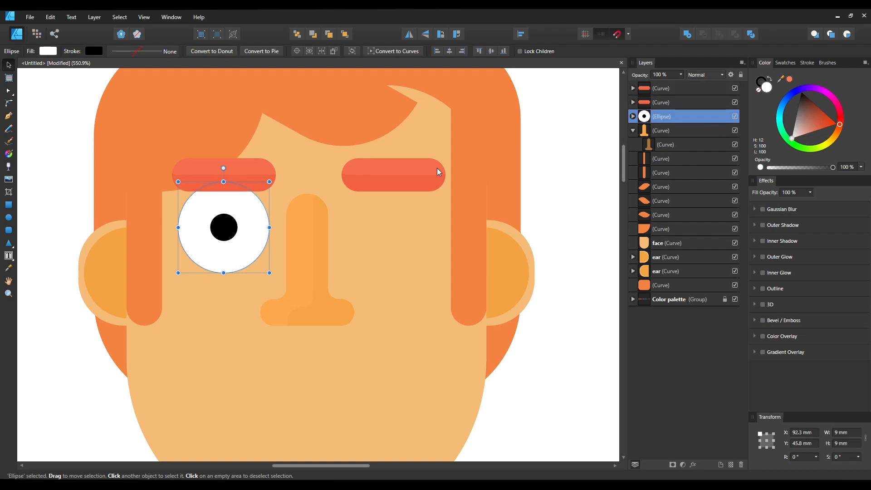
{"action": "mouse_move", "coordinate": [226, 219]}
{"action": "left_mouse_down"}
{"action": "mouse_move", "coordinate": [262, 227]}
{"action": "mouse_move", "coordinate": [396, 224]}
{"action": "mouse_move", "coordinate": [268, 188]}
{"action": "mouse_move", "coordinate": [163, 208]}
{"action": "mouse_move", "coordinate": [245, 222]}
{"action": "mouse_move", "coordinate": [445, 184]}
{"action": "mouse_move", "coordinate": [316, 185]}
{"action": "left_mouse_up"}
{"action": "left_click", "coordinate": [553, 169]}
Draw a horizontal rectangle about 14.3 × 3.4 mm centred below the nose as the moustache's middle bar
{"action": "key", "text": "z"}
{"action": "left_click_drag", "start_coordinate": [315, 240], "coordinate": [287, 199]}
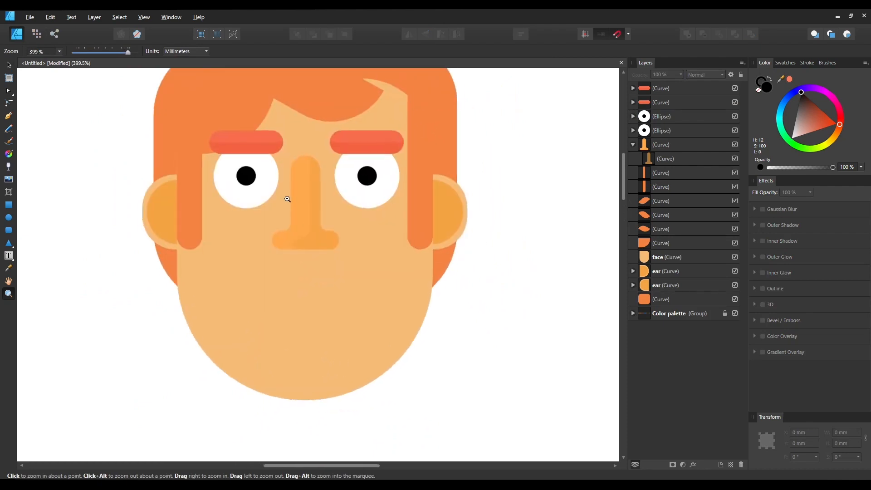
{"action": "left_click_drag", "start_coordinate": [315, 228], "coordinate": [293, 186]}
{"action": "left_click_drag", "start_coordinate": [248, 235], "coordinate": [271, 202]}
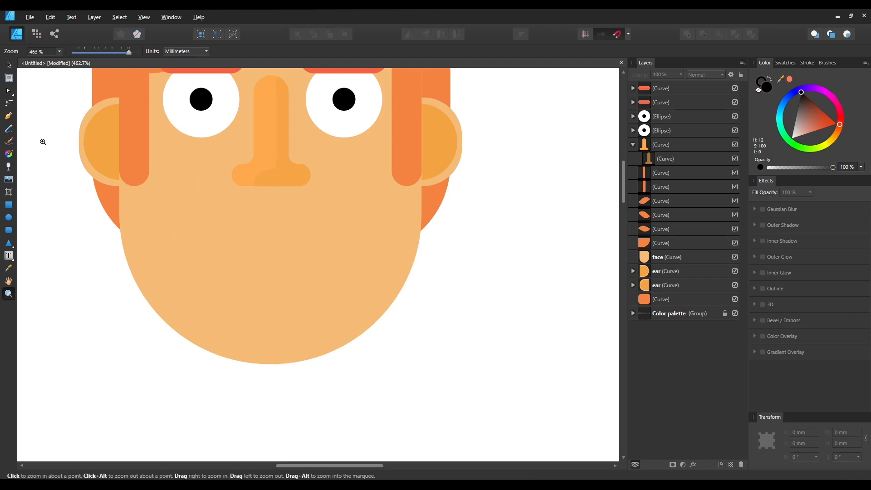
{"action": "left_click", "coordinate": [8, 207]}
{"action": "left_click_drag", "start_coordinate": [207, 188], "coordinate": [328, 243]}
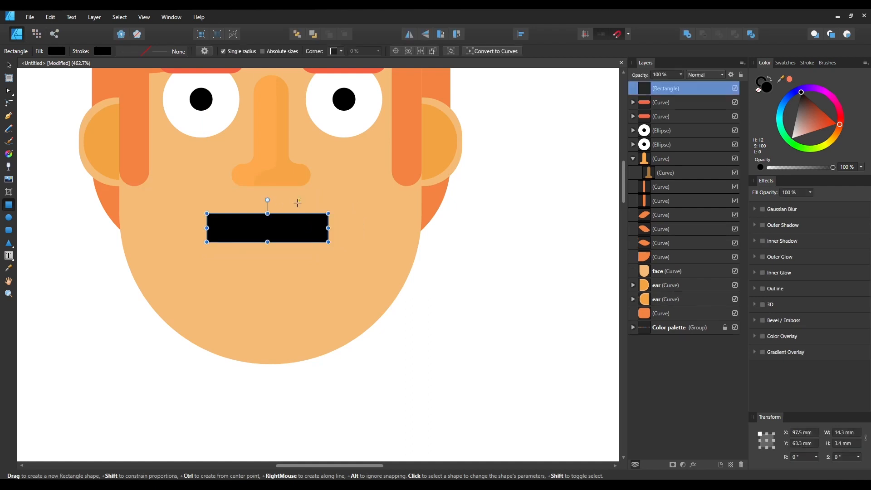
Add a taller rectangle about 6.1 mm high at each end of the bar and merge all three into one shape
{"action": "left_click_drag", "start_coordinate": [305, 200], "coordinate": [364, 251]}
{"action": "key", "text": "v"}
{"action": "left_click_drag", "start_coordinate": [342, 225], "coordinate": [206, 230]}
{"action": "left_click", "coordinate": [277, 228], "text": "shift"}
{"action": "left_click", "coordinate": [350, 227], "text": "shift"}
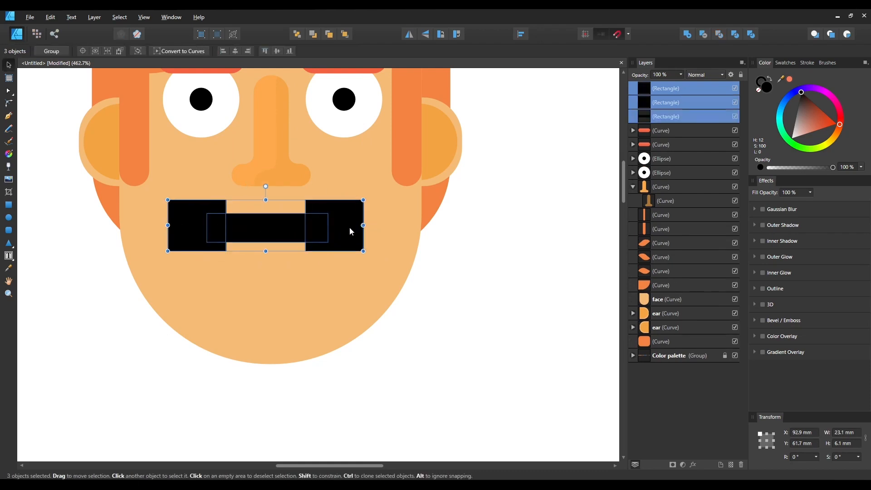
{"action": "left_click", "coordinate": [688, 34]}
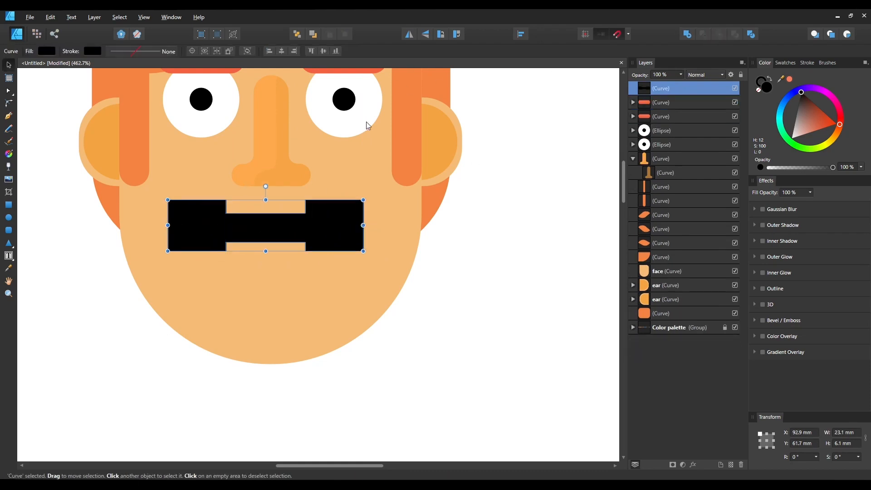
Apply the hair's orange style to the merged moustache shape and round all of its corners as far as possible
{"action": "key", "text": "ctrl+shift+v"}
{"action": "key", "text": "a"}
{"action": "left_click_drag", "start_coordinate": [152, 186], "coordinate": [482, 310]}
{"action": "left_click_drag", "start_coordinate": [363, 200], "coordinate": [246, 243]}
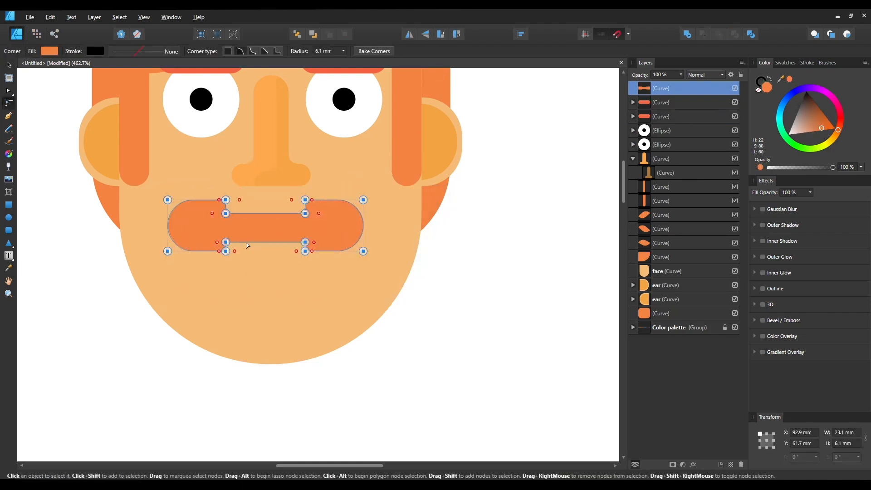
Move the moustache up against the nose and send it backward in the layer stack until it sits behind the nose
{"action": "key", "text": "v"}
{"action": "left_click", "coordinate": [452, 271]}
{"action": "left_click_drag", "start_coordinate": [313, 221], "coordinate": [320, 194]}
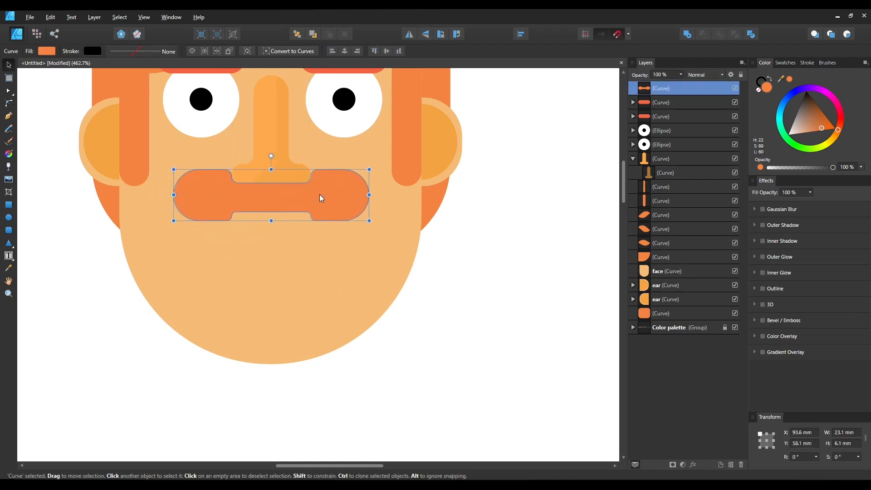
{"action": "key", "text": "ctrl+bracketleft"}
{"action": "key", "text": "ctrl+bracketleft"}
{"action": "key", "text": "ctrl+bracketleft"}
{"action": "key", "text": "ctrl+bracketleft"}
{"action": "key", "text": "ctrl+bracketleft"}
{"action": "key", "text": "ctrl+bracketleft"}
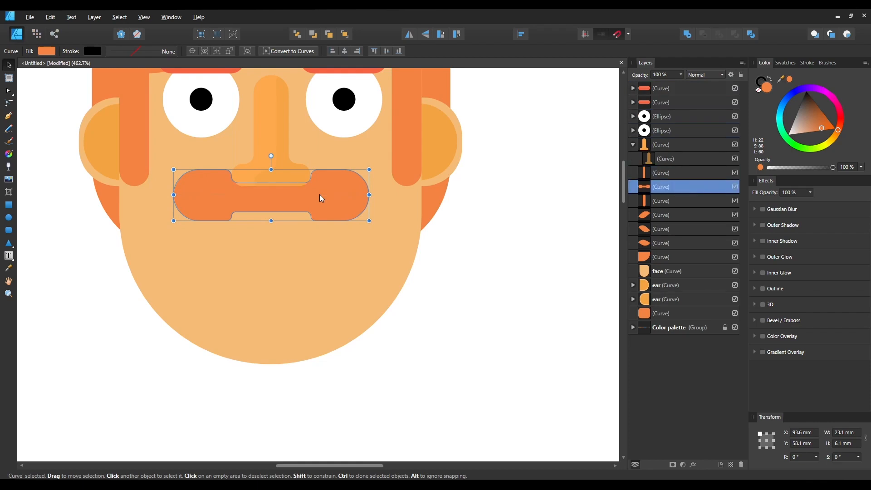
Nudge the moustache slightly sideways to fine-tune its position under the nose
{"action": "left_click", "coordinate": [529, 260]}
{"action": "left_click", "coordinate": [354, 200]}
{"action": "left_click", "coordinate": [510, 282]}
{"action": "left_click_drag", "start_coordinate": [336, 201], "coordinate": [339, 211]}
{"action": "left_click", "coordinate": [336, 194]}
{"action": "left_click", "coordinate": [515, 258]}
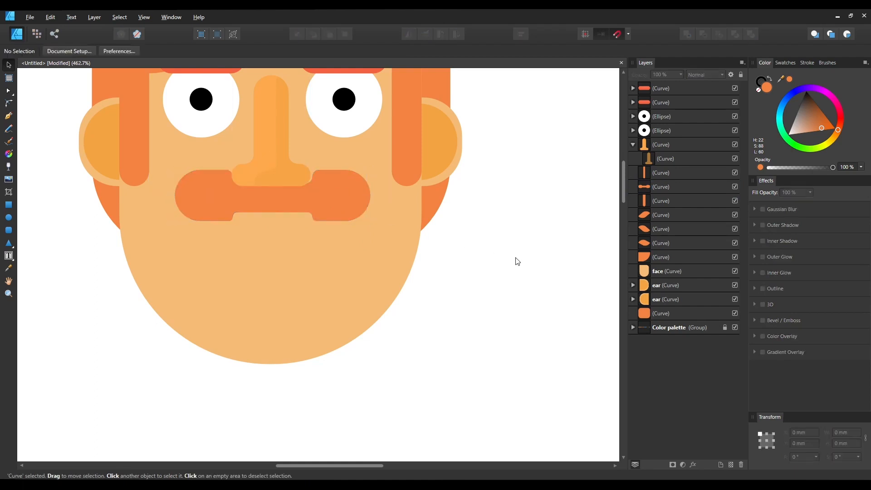
Adjust the corners beside the moustache's central notches to a 1 mm radius with the Corner tool
{"action": "key", "text": "z"}
{"action": "left_click_drag", "start_coordinate": [419, 241], "coordinate": [294, 243]}
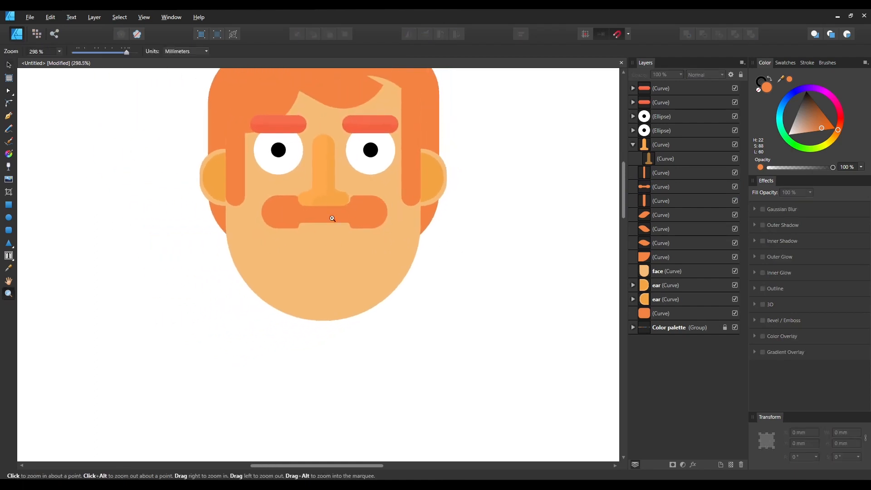
{"action": "left_click", "coordinate": [357, 198]}
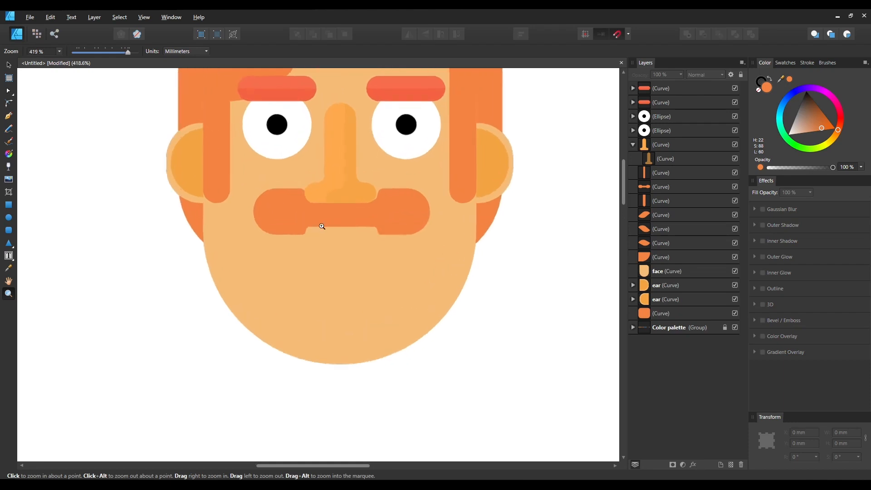
{"action": "key", "text": "v"}
{"action": "left_click", "coordinate": [354, 218]}
{"action": "left_click_drag", "start_coordinate": [374, 242], "coordinate": [322, 234]}
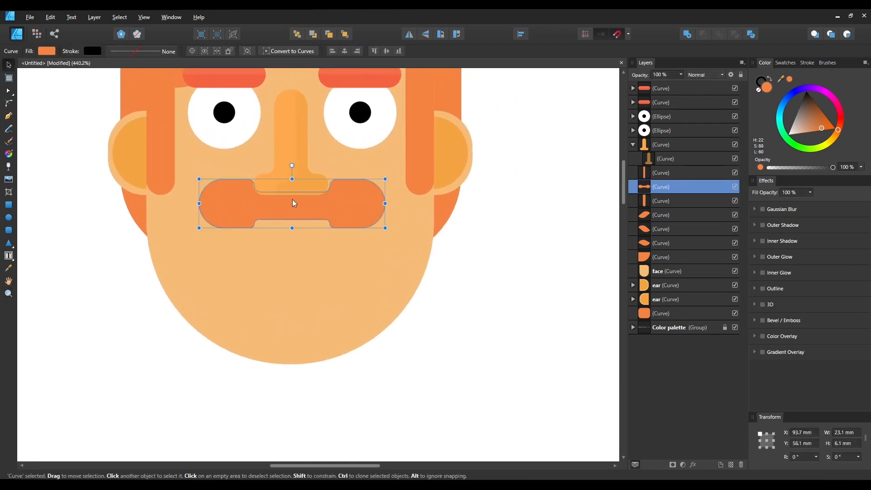
{"action": "key", "text": "a"}
{"action": "left_click_drag", "start_coordinate": [241, 227], "coordinate": [381, 219]}
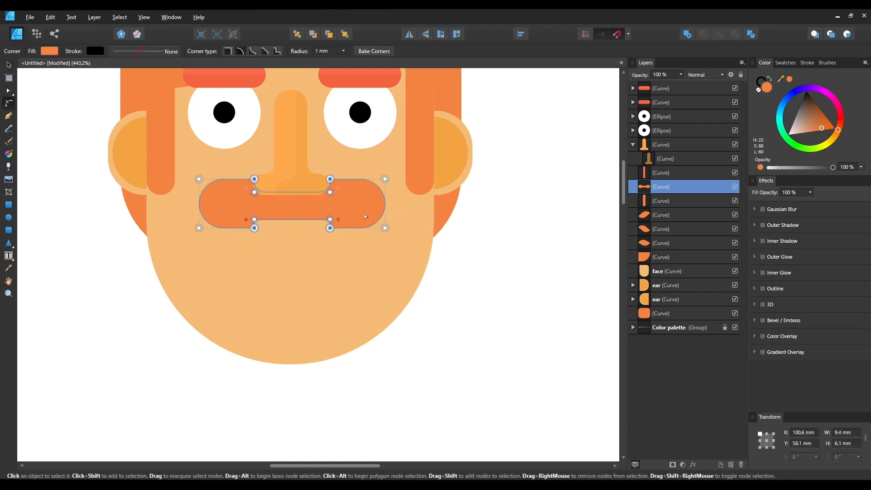
{"action": "key", "text": "ctrl+d"}
Hide the bar-shaped moustache's layer and clear the selection
{"action": "key", "text": "v"}
{"action": "left_click", "coordinate": [333, 212]}
{"action": "left_click", "coordinate": [300, 181], "text": "shift"}
{"action": "left_click", "coordinate": [231, 51]}
{"action": "key", "text": "ctrl+d"}
{"action": "left_click", "coordinate": [372, 213]}
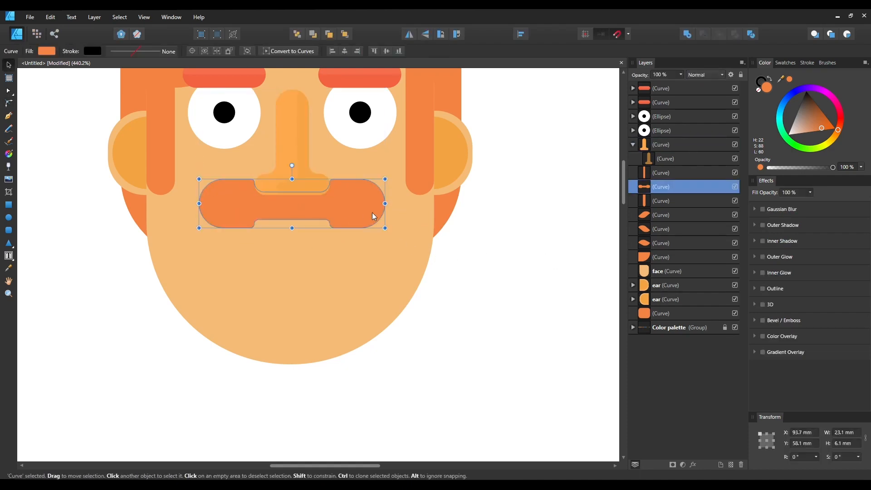
{"action": "left_click", "coordinate": [734, 187]}
{"action": "key", "text": "ctrl+d"}
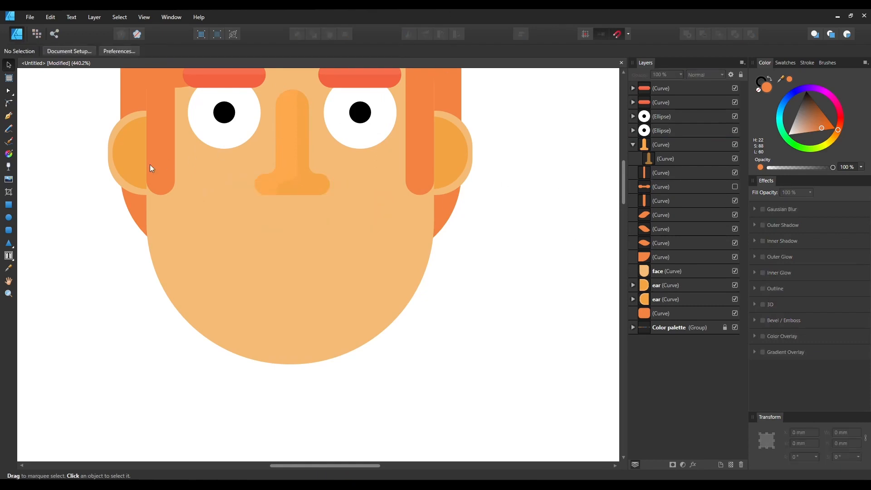
Draw an upright orange rectangle about 5.4 × 11 mm below the nose and fully round its corners
{"action": "left_click", "coordinate": [9, 207]}
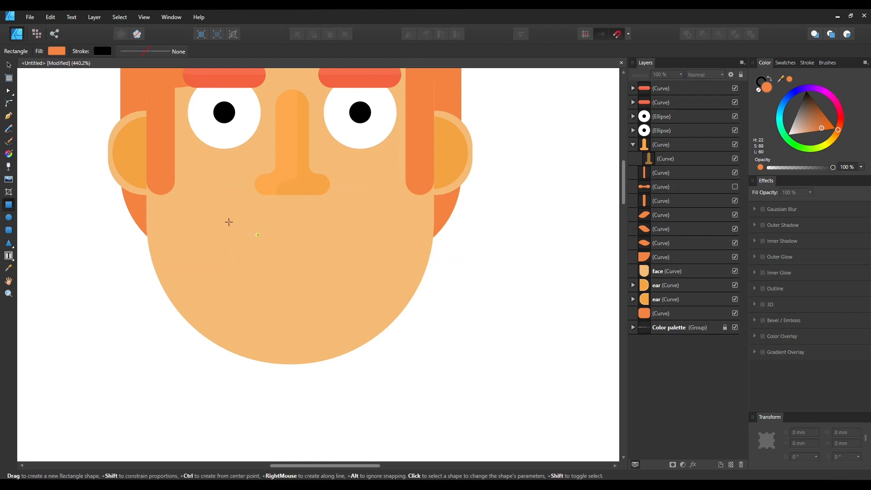
{"action": "mouse_move", "coordinate": [230, 210]}
{"action": "left_mouse_down"}
{"action": "mouse_move", "coordinate": [250, 288]}
{"action": "mouse_move", "coordinate": [276, 297]}
{"action": "left_mouse_up"}
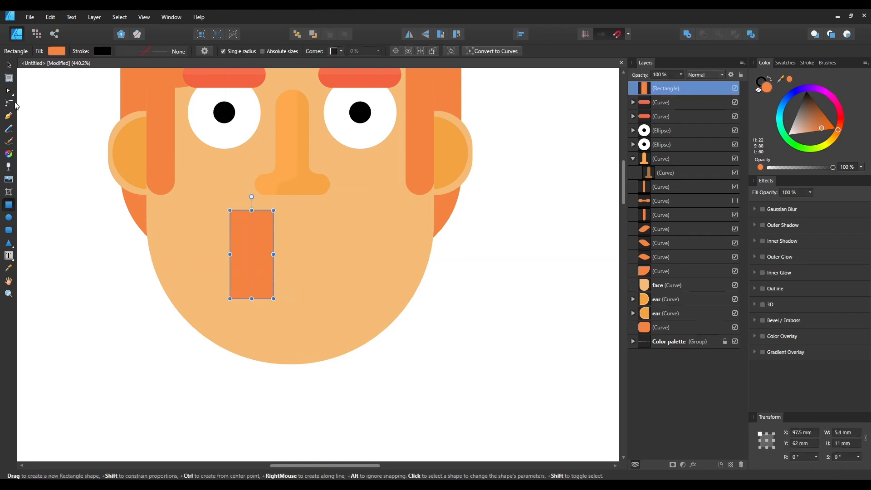
{"action": "left_click", "coordinate": [10, 104]}
{"action": "left_click_drag", "start_coordinate": [209, 185], "coordinate": [307, 349]}
{"action": "left_click_drag", "start_coordinate": [274, 299], "coordinate": [238, 252]}
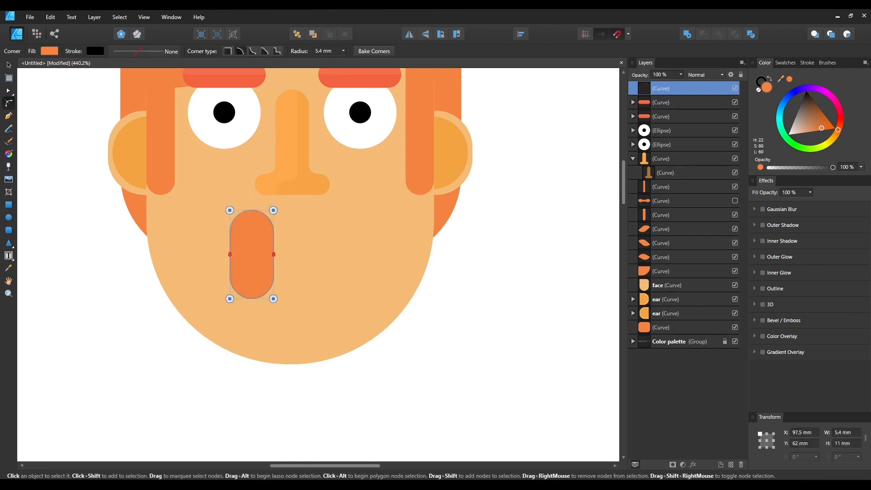
Rotate the rounded bar to about -66.6°, move it under the nose and lengthen its outer end to about 14.2 mm
{"action": "left_click", "coordinate": [9, 65]}
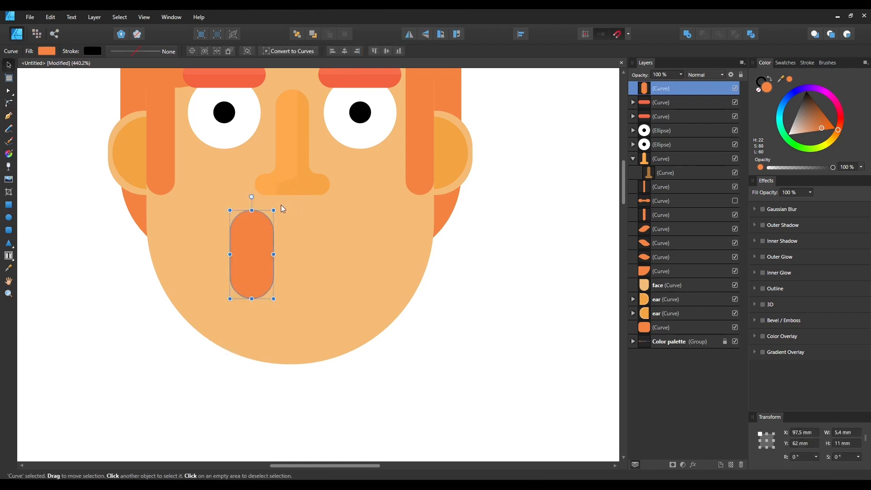
{"action": "left_click_drag", "start_coordinate": [274, 208], "coordinate": [324, 257]}
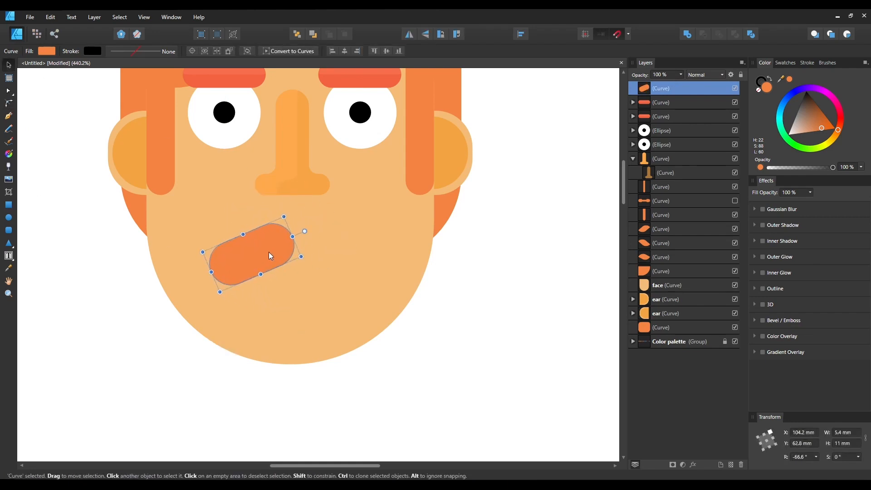
{"action": "left_click_drag", "start_coordinate": [269, 255], "coordinate": [272, 206]}
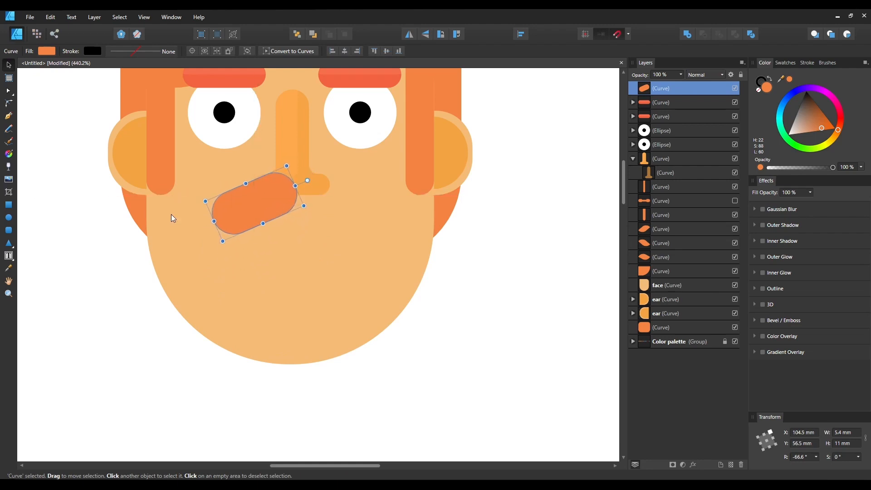
{"action": "left_click_drag", "start_coordinate": [214, 221], "coordinate": [190, 231]}
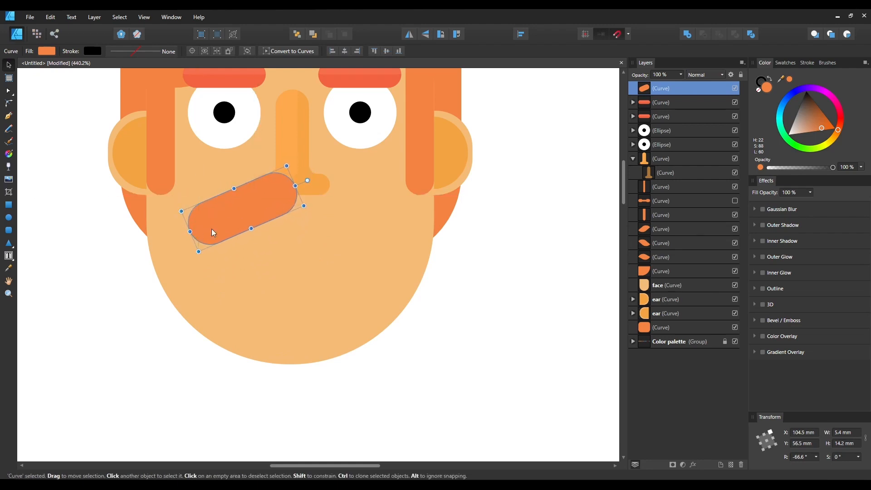
Duplicate the tilted bar, flip the copy horizontally and place it on the nose's other side as the mirrored moustache half
{"action": "right_click", "coordinate": [276, 203]}
{"action": "left_click", "coordinate": [255, 205]}
{"action": "key", "text": "ctrl+j"}
{"action": "right_click", "coordinate": [255, 205]}
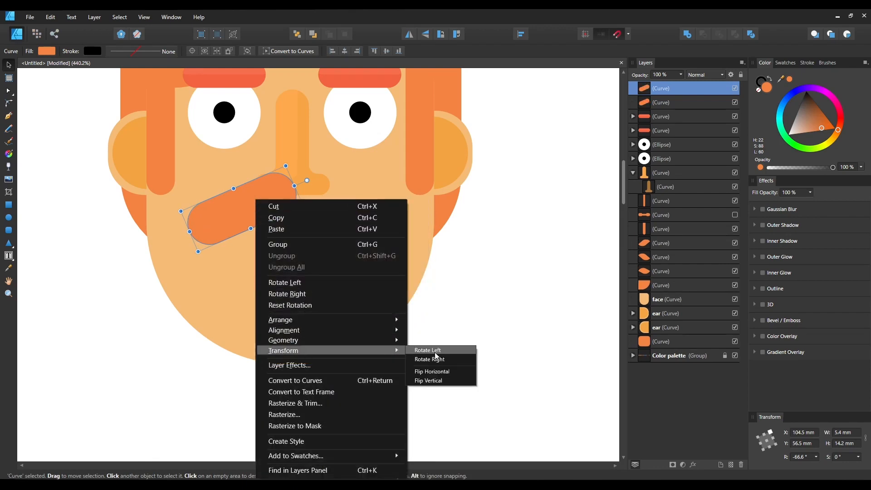
{"action": "left_click", "coordinate": [429, 370]}
{"action": "left_click_drag", "start_coordinate": [238, 216], "coordinate": [340, 219]}
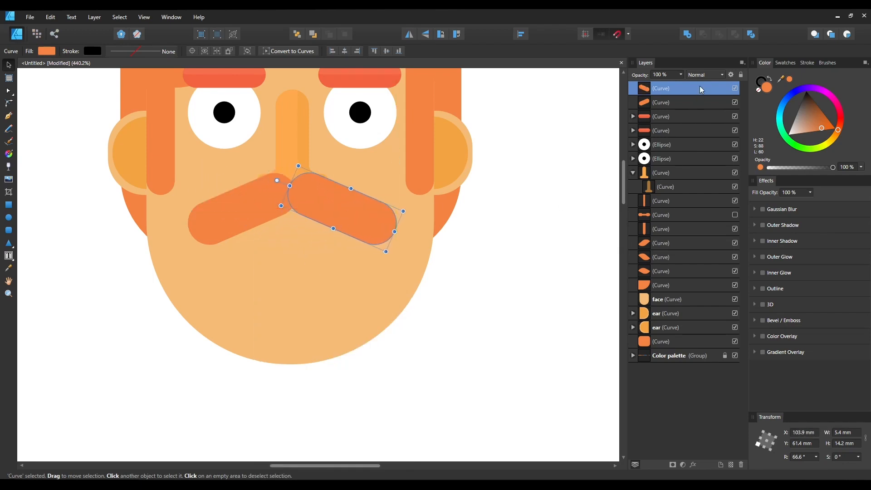
Send both moustache halves backward together until they sit behind the nose
{"action": "left_click", "coordinate": [662, 103], "text": "shift"}
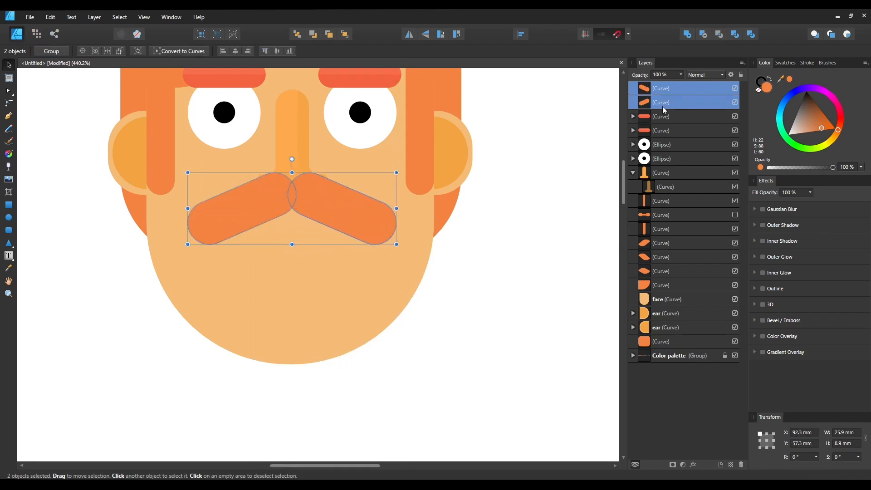
{"action": "key", "text": "ctrl+bracketleft"}
{"action": "key", "text": "ctrl+bracketleft"}
{"action": "key", "text": "ctrl+bracketleft"}
{"action": "key", "text": "ctrl+bracketleft"}
{"action": "key", "text": "ctrl+bracketleft"}
{"action": "key", "text": "ctrl+bracketleft"}
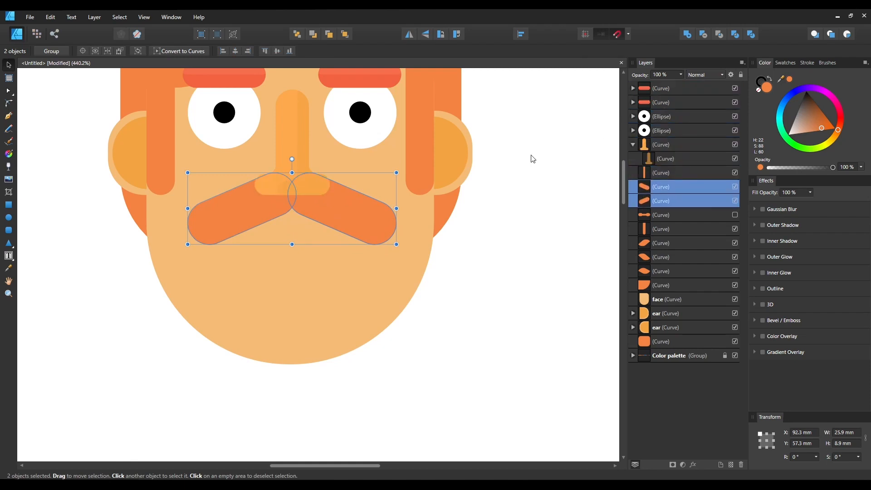
{"action": "left_click", "coordinate": [486, 226]}
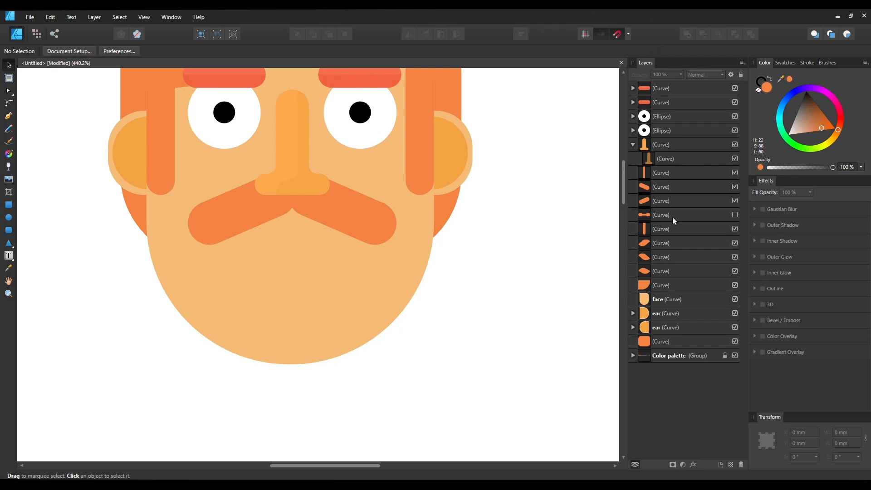
Group the two tilted moustache halves and hide the group
{"action": "left_click", "coordinate": [679, 188]}
{"action": "left_click", "coordinate": [673, 201], "text": "shift"}
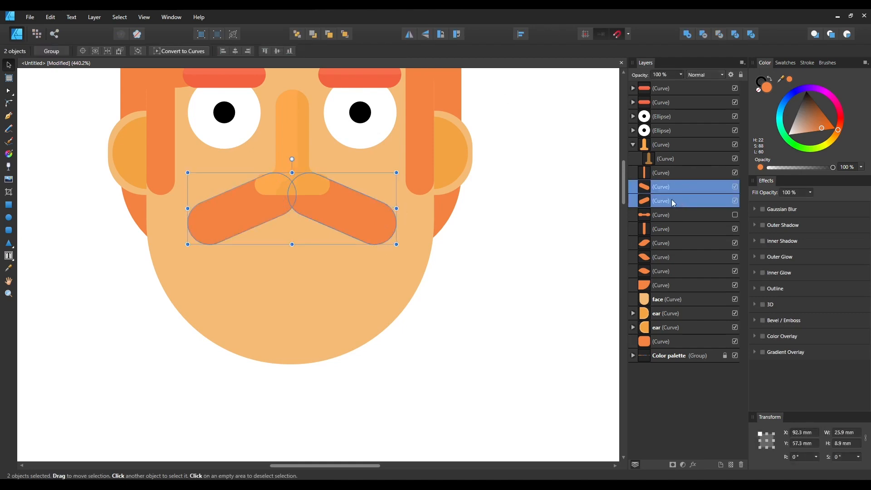
{"action": "key", "text": "ctrl+g"}
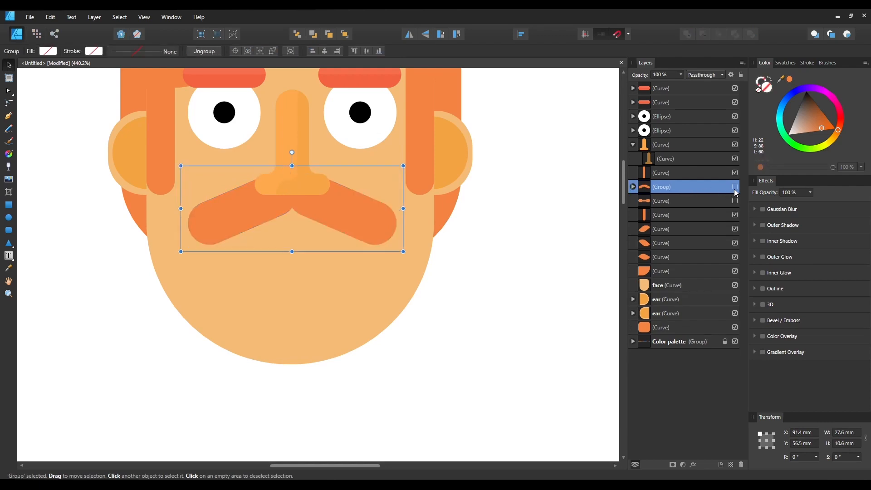
{"action": "left_click", "coordinate": [735, 188]}
{"action": "left_click", "coordinate": [518, 259]}
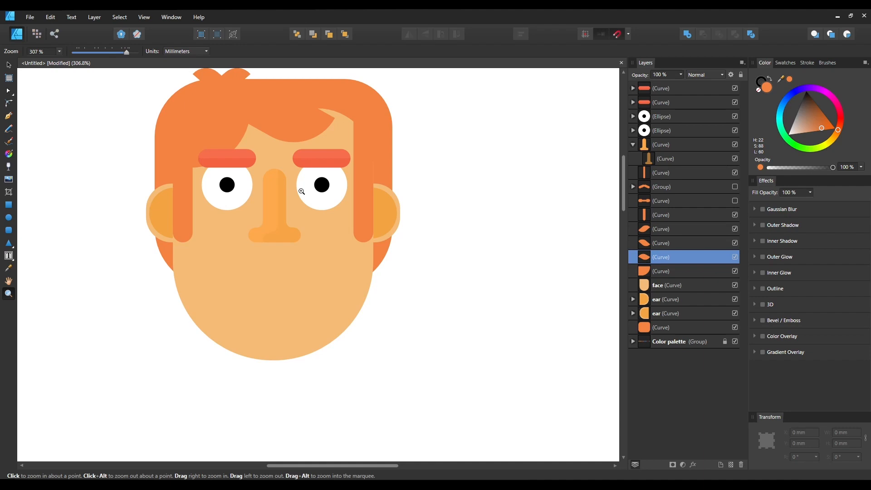
Increase the corner radius of the face shape's upper-right corner to about 14.3 mm
{"action": "key", "text": "v"}
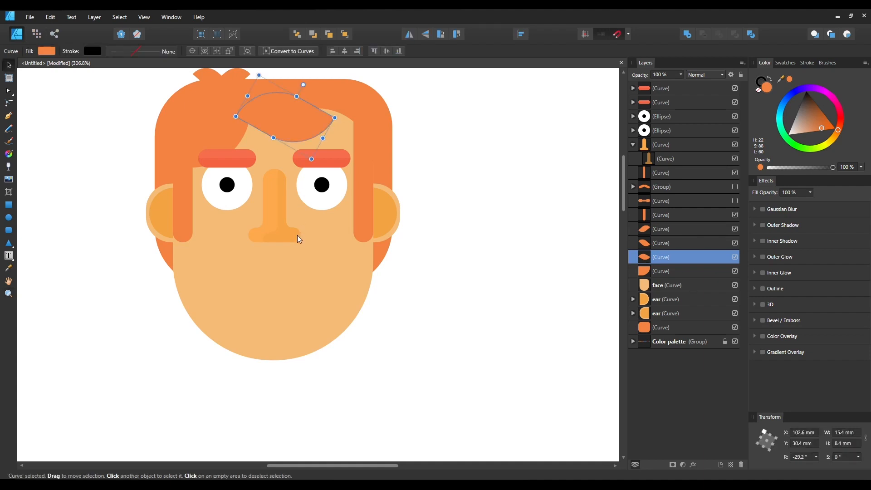
{"action": "left_click", "coordinate": [297, 238]}
{"action": "left_click", "coordinate": [343, 263]}
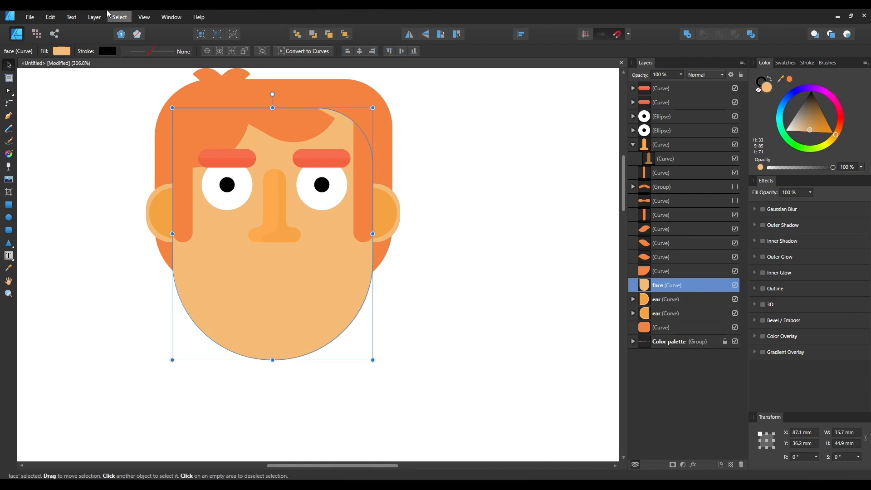
{"action": "left_click", "coordinate": [8, 103]}
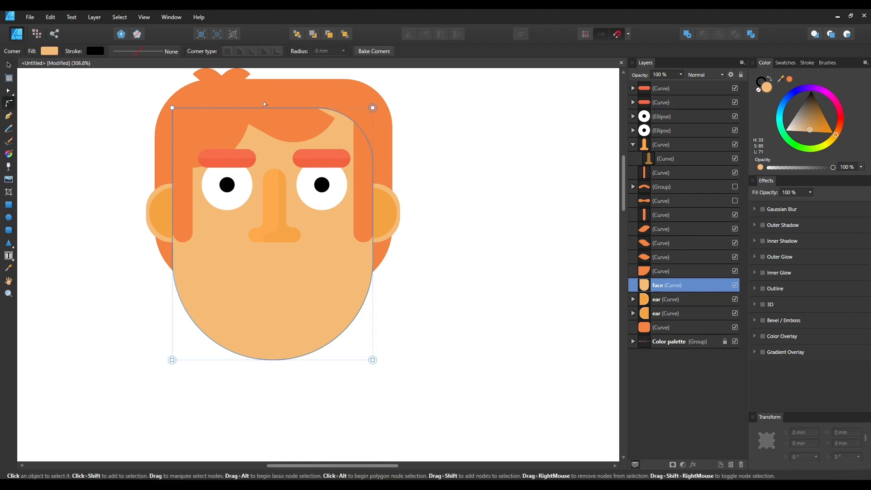
{"action": "left_click_drag", "start_coordinate": [372, 107], "coordinate": [278, 175]}
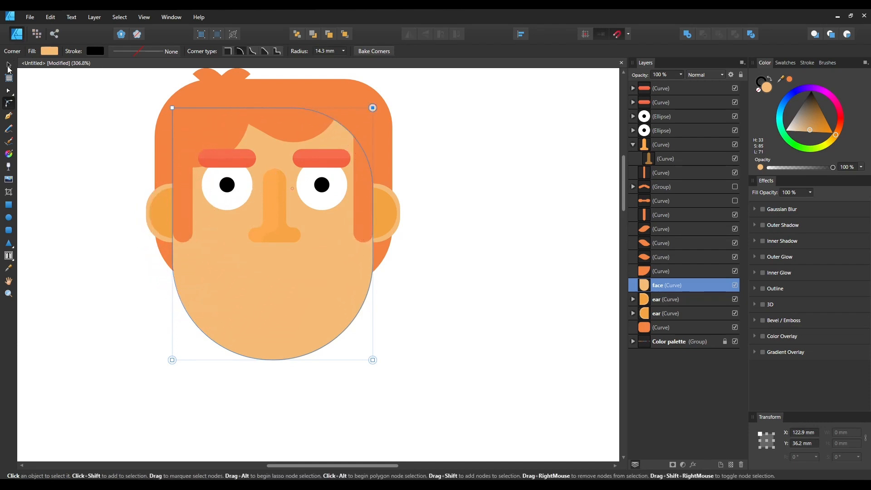
{"action": "left_click", "coordinate": [8, 66]}
{"action": "left_click", "coordinate": [70, 178]}
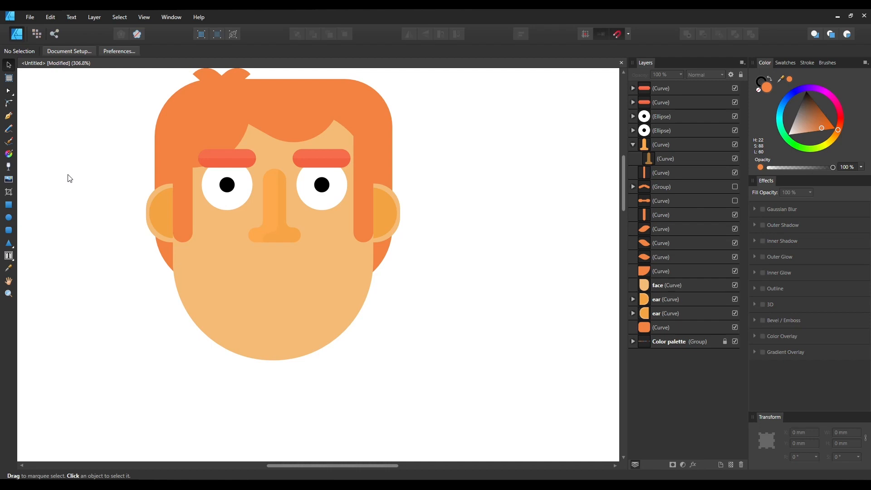
Enlarge the nose to about 11.9 × 16.7 mm and centre it horizontally on the face
{"action": "left_click", "coordinate": [277, 229]}
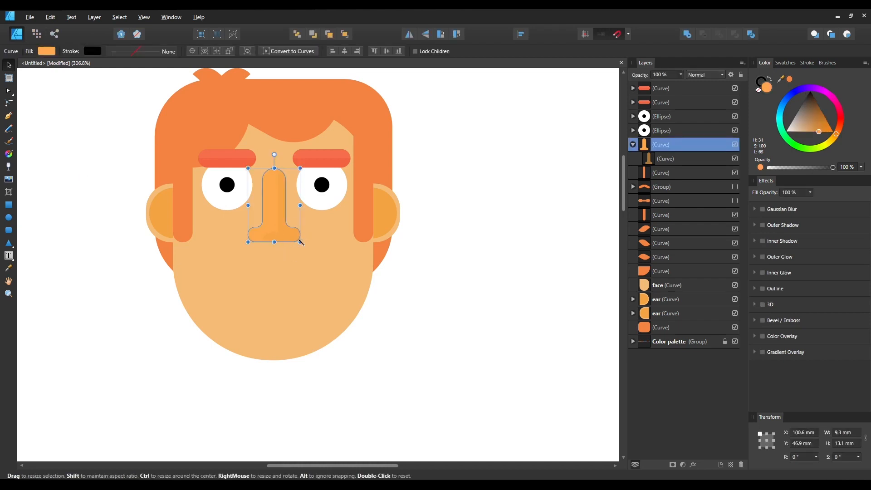
{"action": "left_click_drag", "start_coordinate": [301, 242], "coordinate": [310, 251]}
{"action": "left_click_drag", "start_coordinate": [272, 211], "coordinate": [274, 224]}
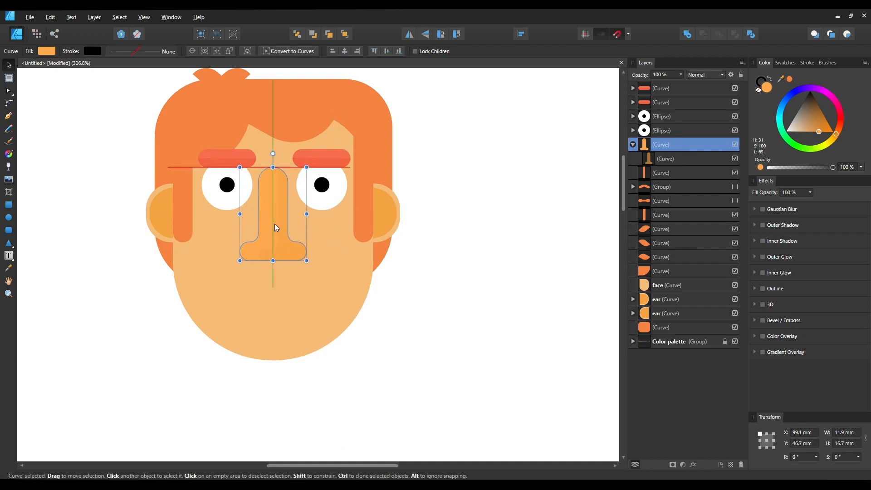
{"action": "left_click", "coordinate": [410, 303]}
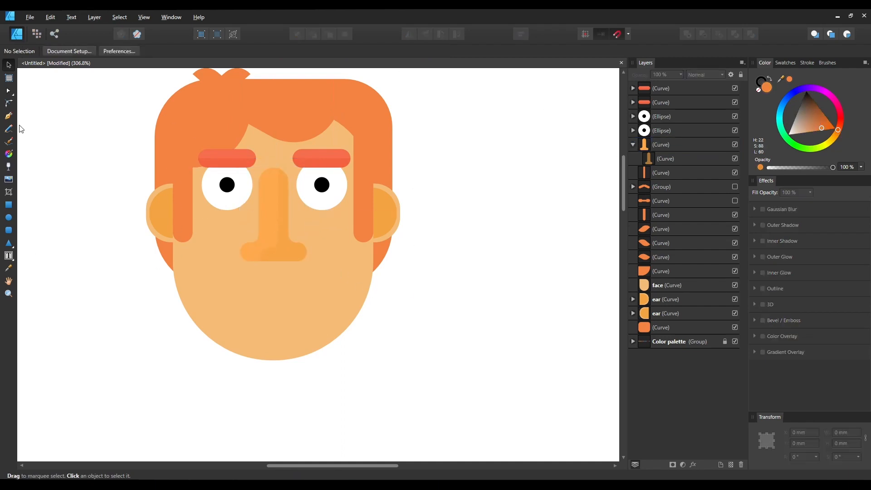
Draw an orange beard rectangle about 20.1 × 22.6 mm from the base of the nose to below the chin
{"action": "left_click", "coordinate": [8, 204]}
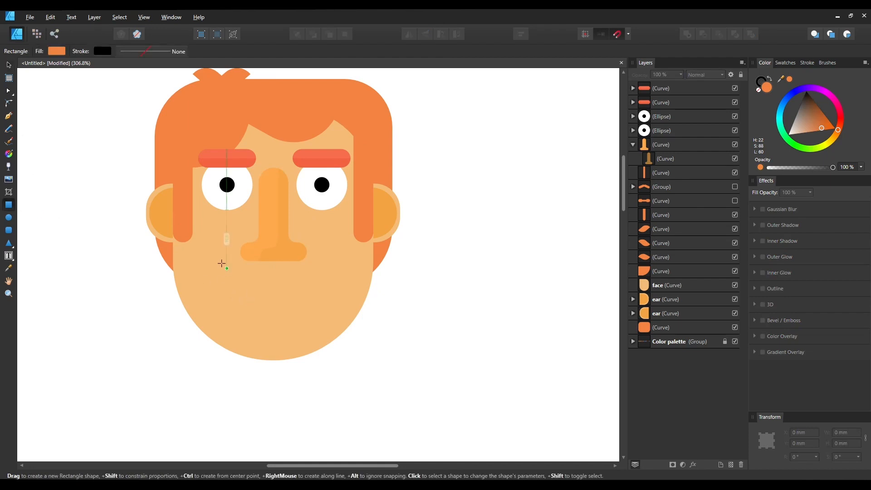
{"action": "left_click_drag", "start_coordinate": [211, 256], "coordinate": [330, 383]}
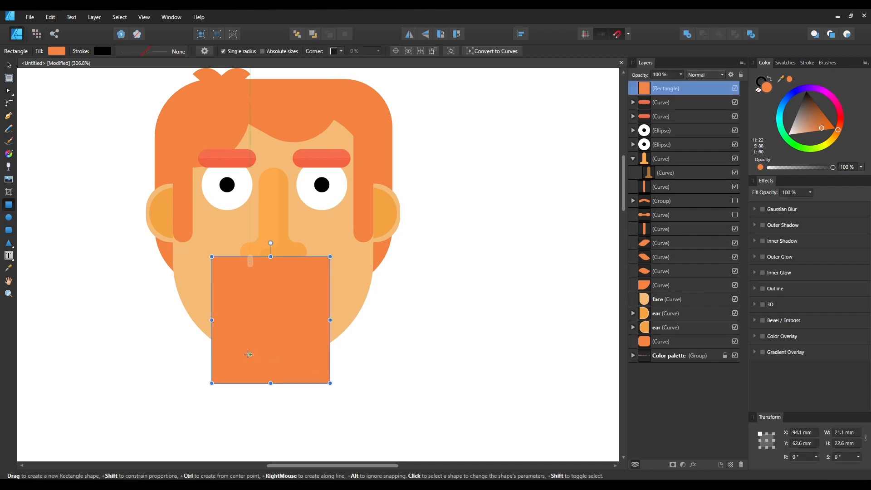
{"action": "key", "text": "v"}
{"action": "left_click_drag", "start_coordinate": [212, 320], "coordinate": [217, 320]}
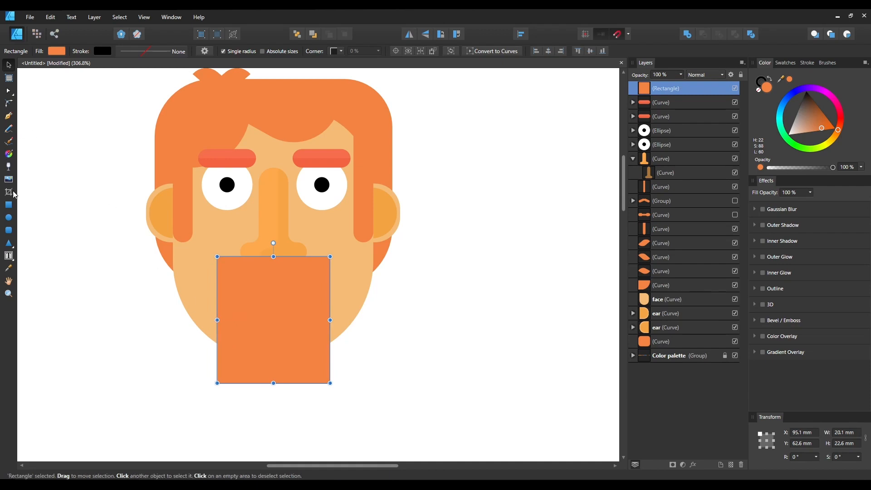
Fully round all corners of the beard rectangle, and give its two upper corners a smaller radius
{"action": "left_click", "coordinate": [9, 102]}
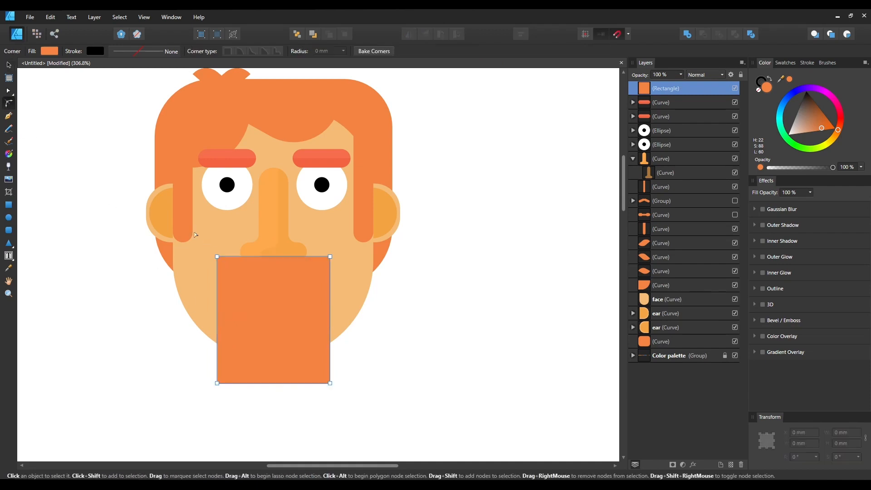
{"action": "left_click_drag", "start_coordinate": [195, 234], "coordinate": [416, 461]}
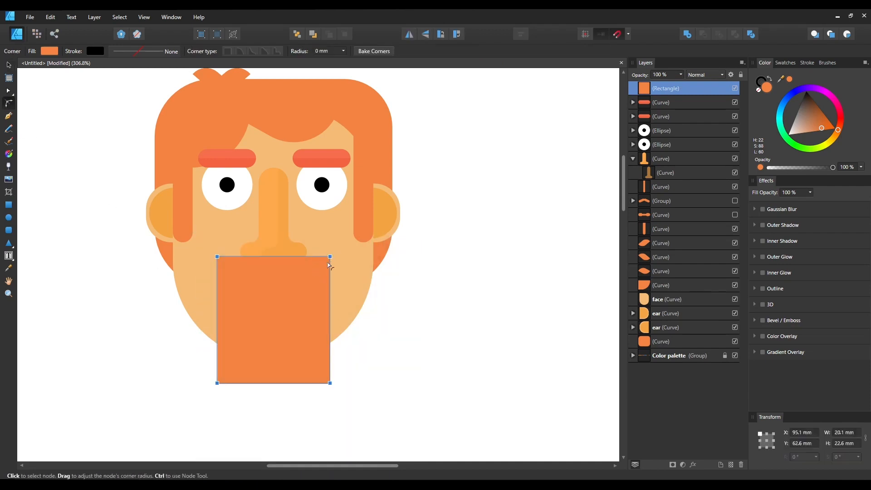
{"action": "left_click_drag", "start_coordinate": [331, 262], "coordinate": [282, 336]}
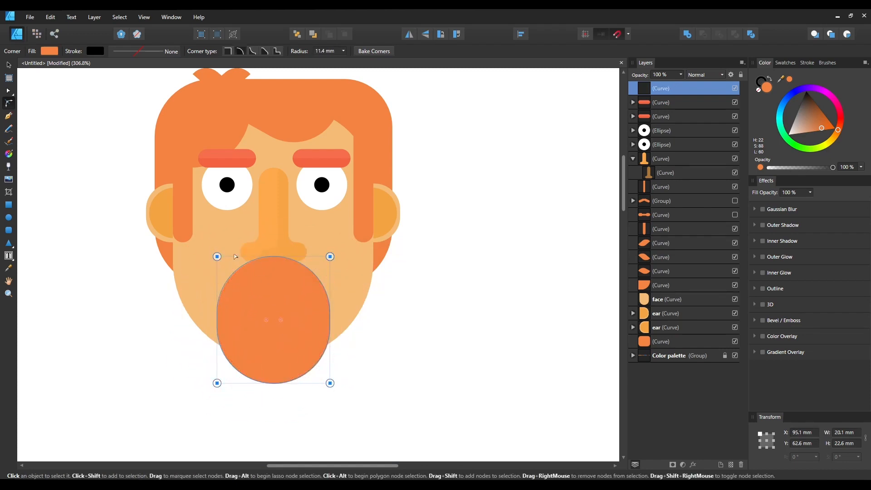
{"action": "left_click", "coordinate": [135, 370]}
{"action": "left_click", "coordinate": [256, 303]}
{"action": "left_click_drag", "start_coordinate": [213, 238], "coordinate": [293, 293]}
Move the beard shape slightly up and send it backward until it sits behind the nose
{"action": "key", "text": "v"}
{"action": "key", "text": "ctrl+["}
{"action": "key", "text": "ctrl+["}
{"action": "key", "text": "ctrl+["}
{"action": "key", "text": "ctrl+["}
{"action": "key", "text": "ctrl+["}
{"action": "key", "text": "ctrl+["}
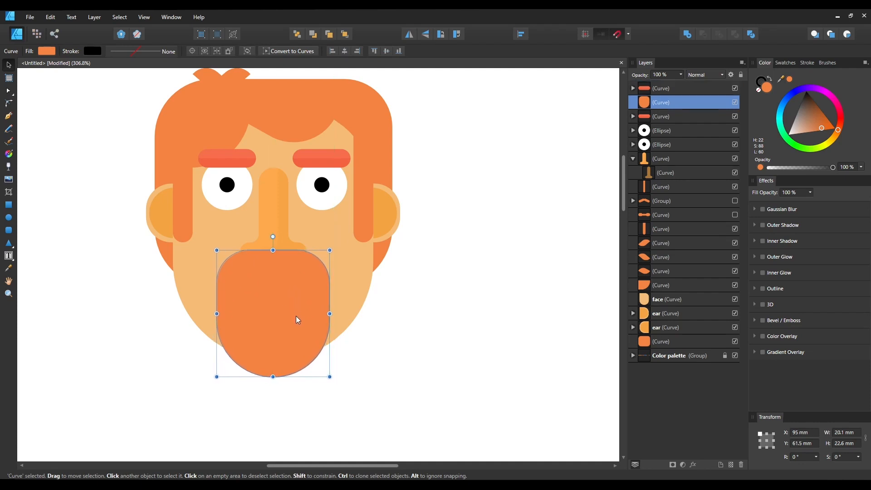
{"action": "key", "text": "ctrl+["}
{"action": "key", "text": "ctrl+["}
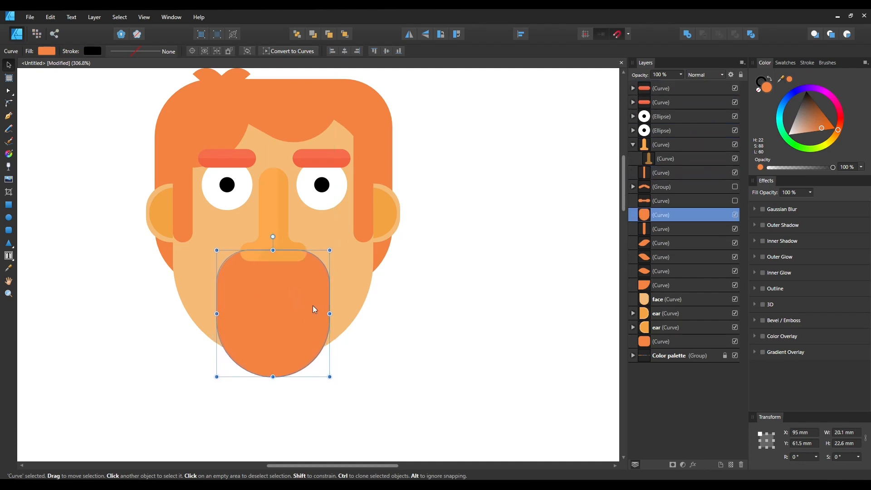
{"action": "left_click", "coordinate": [387, 317]}
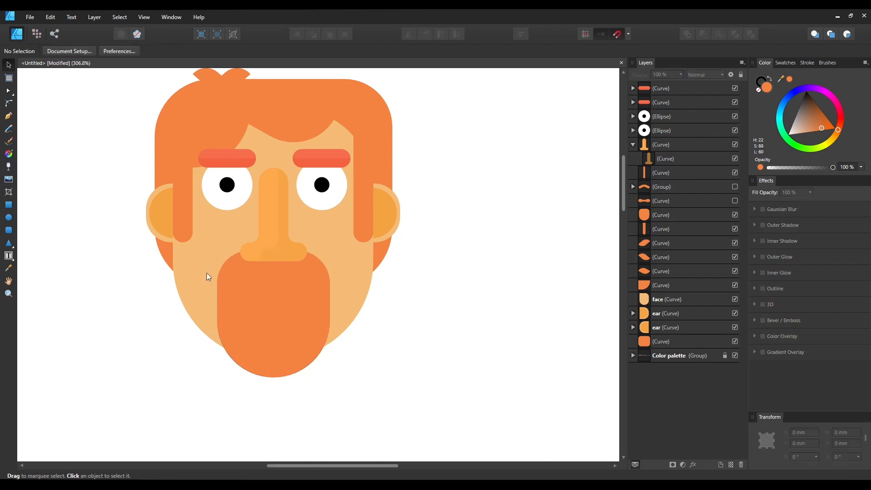
Draw an orange ellipse for the mouth opening inside the beard, just below the nose
{"action": "left_click", "coordinate": [9, 218]}
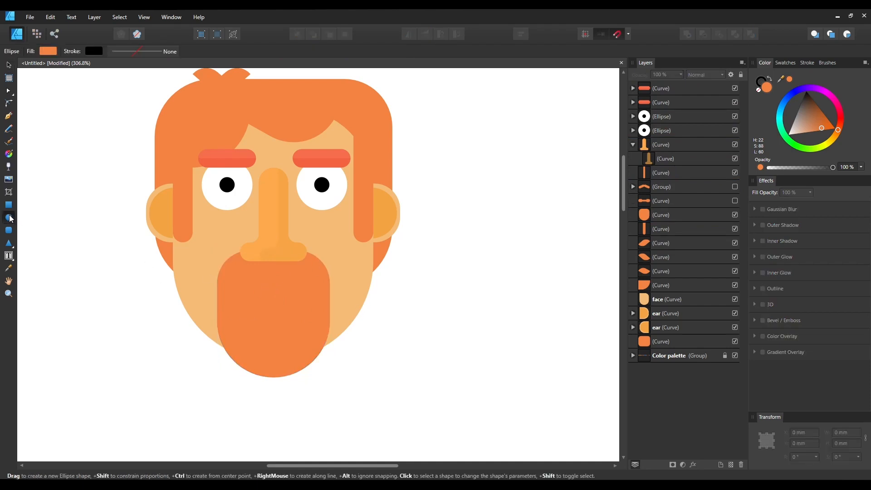
{"action": "left_click_drag", "start_coordinate": [240, 277], "coordinate": [315, 335]}
{"action": "key", "text": "v"}
Try to subtract the off-centre ellipse from the beard shape
{"action": "left_click", "coordinate": [280, 359], "text": "shift"}
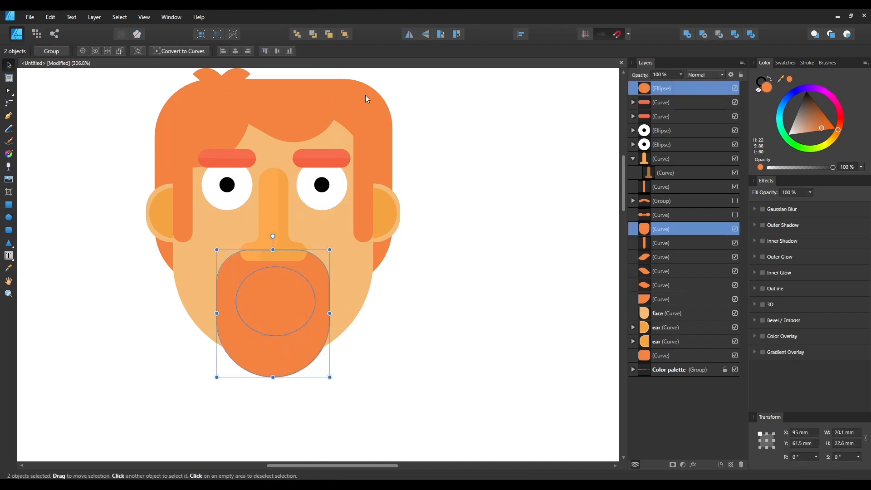
{"action": "left_click", "coordinate": [703, 37]}
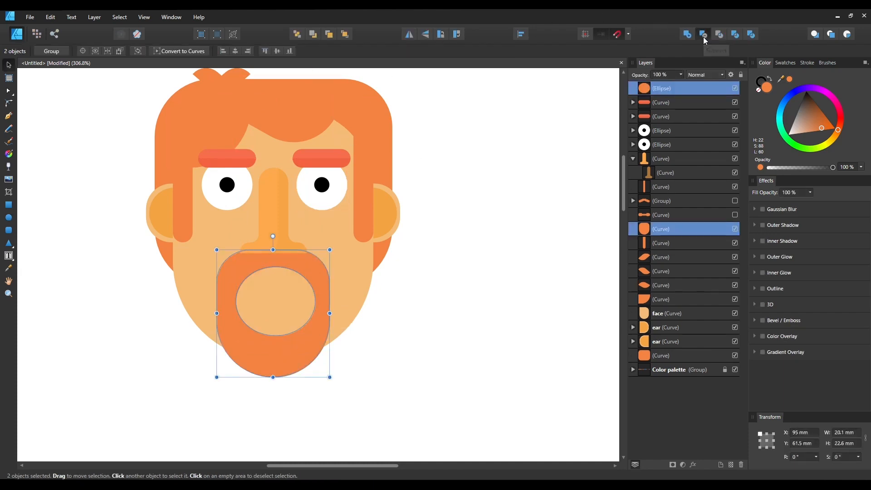
{"action": "left_click", "coordinate": [472, 289]}
Bring the nose in front of the cut-out beard and check how the mouth opening is placed
{"action": "left_click", "coordinate": [297, 259]}
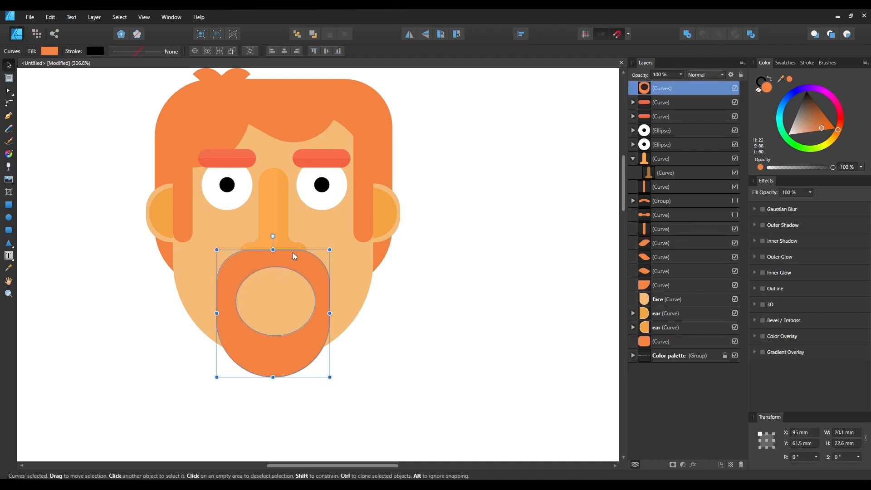
{"action": "left_click", "coordinate": [271, 209]}
{"action": "key", "text": "ctrl+shift+bracketright"}
{"action": "left_click", "coordinate": [456, 294]}
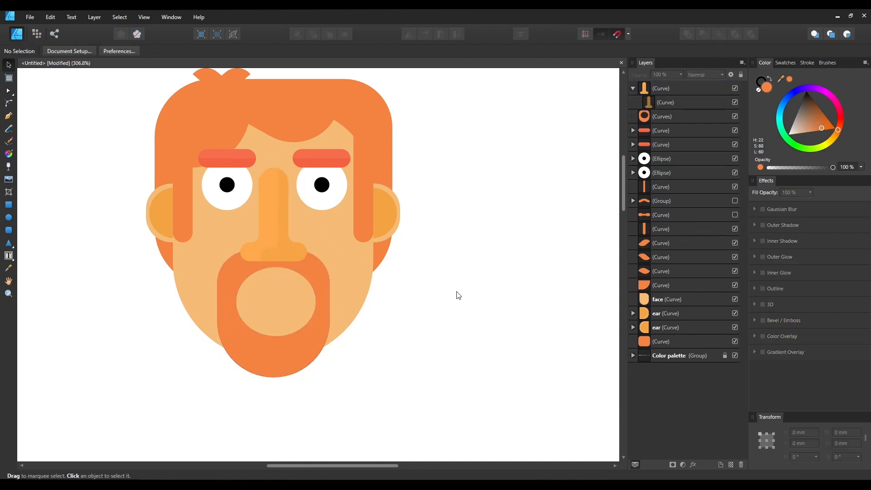
{"action": "left_click", "coordinate": [309, 259]}
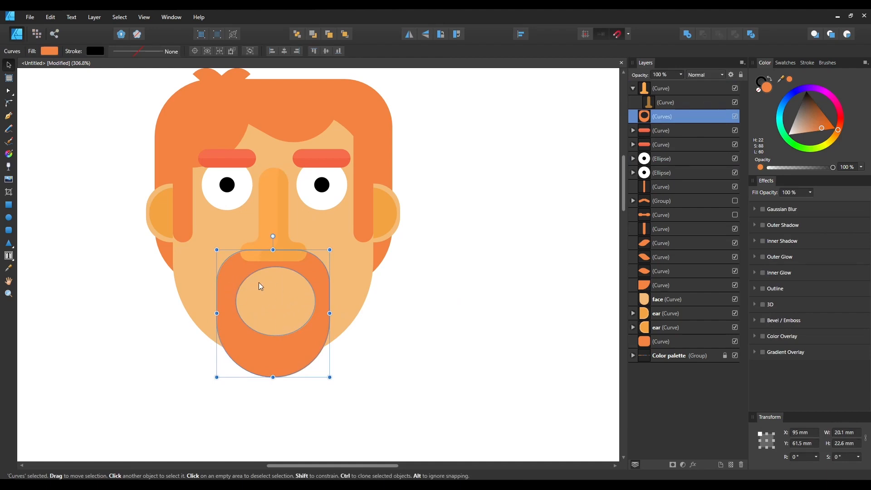
{"action": "left_click", "coordinate": [447, 325]}
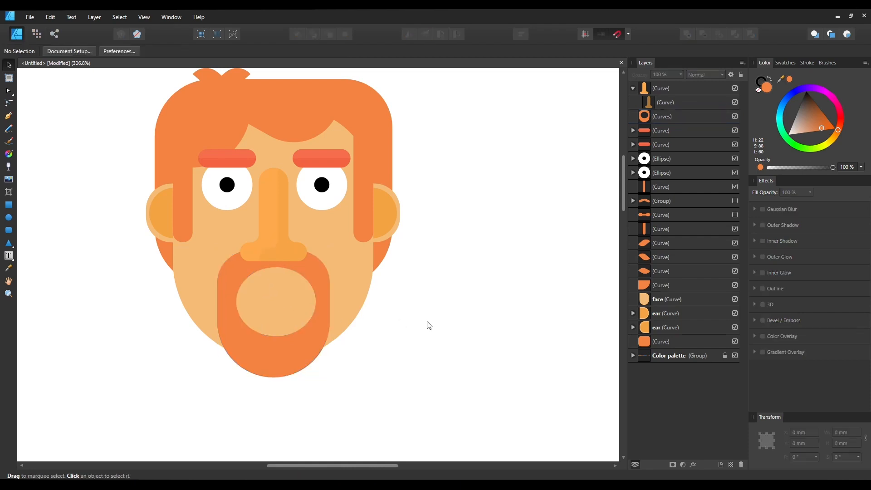
{"action": "key", "text": "z"}
{"action": "left_click", "coordinate": [321, 281]}
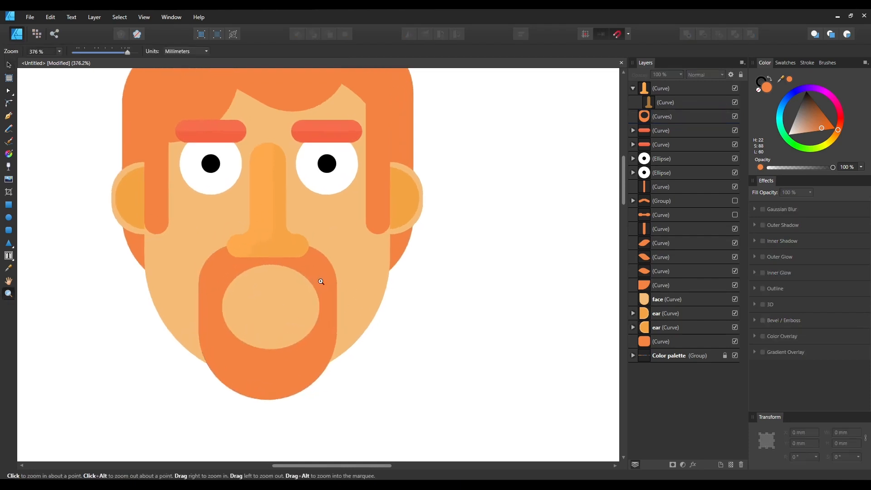
Undo the nose reordering and the subtraction so that the ellipse and beard are separate shapes again
{"action": "key", "text": "ctrl+z"}
{"action": "key", "text": "ctrl+z"}
{"action": "key", "text": "ctrl+z"}
{"action": "key", "text": "ctrl+z"}
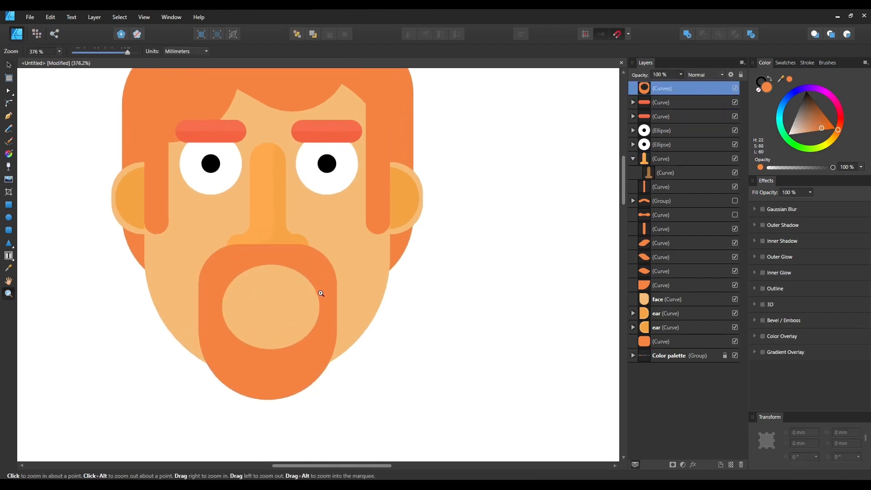
{"action": "key", "text": "a"}
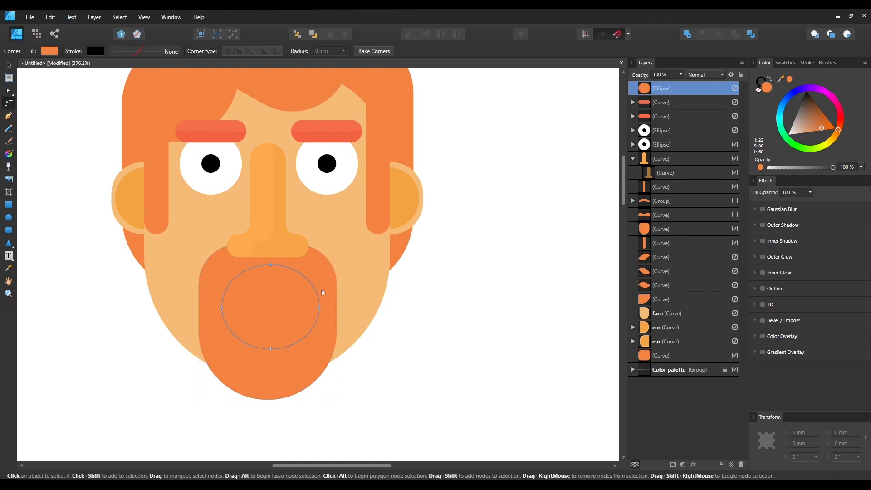
{"action": "key", "text": "v"}
{"action": "left_click", "coordinate": [414, 311]}
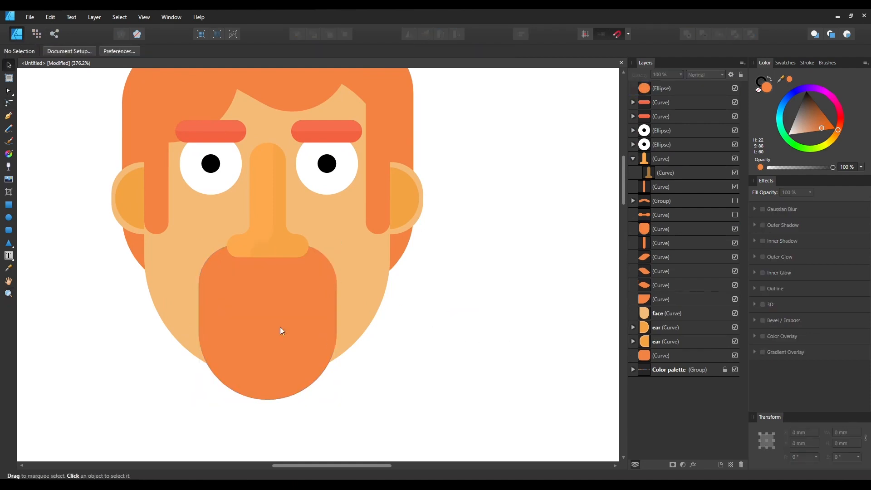
Centre the ellipse horizontally with the beard shape and subtract it to cut out the mouth opening
{"action": "left_click", "coordinate": [307, 296]}
{"action": "left_click", "coordinate": [322, 269], "text": "shift"}
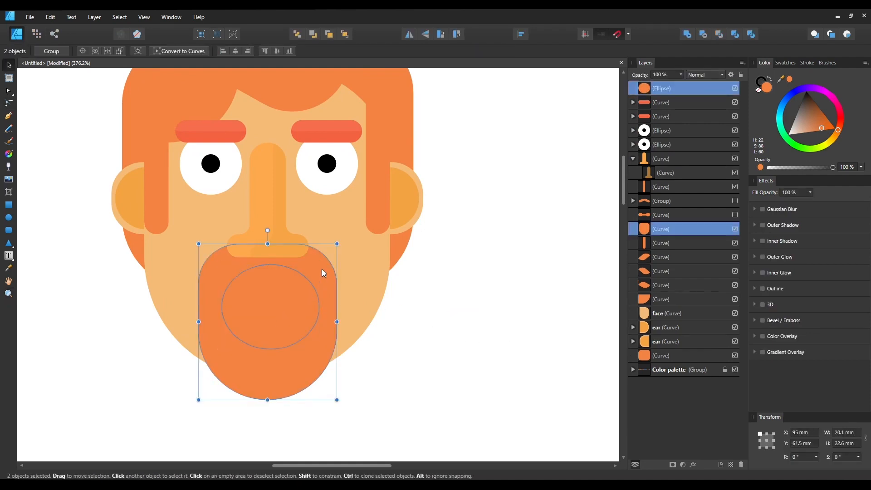
{"action": "left_click", "coordinate": [236, 51]}
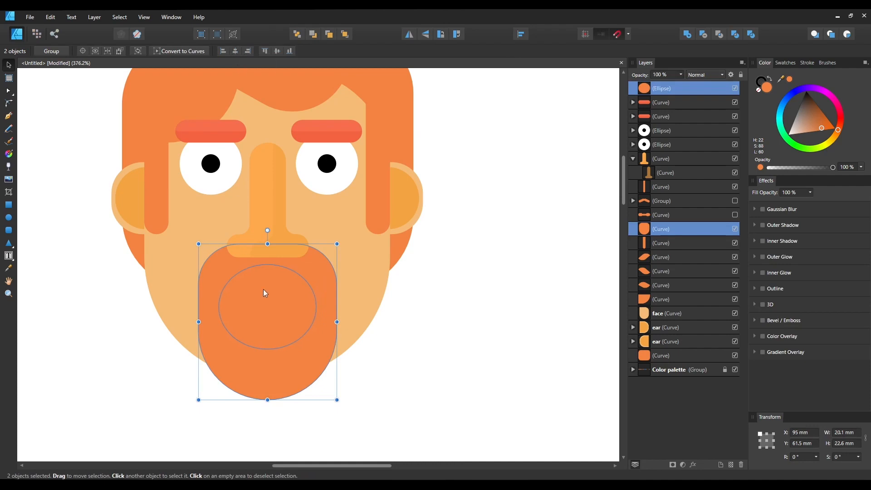
{"action": "left_click", "coordinate": [702, 34]}
{"action": "left_click", "coordinate": [411, 314]}
Bring the nose to the front of all shapes so that it overlaps the cut-out beard
{"action": "left_click", "coordinate": [275, 226]}
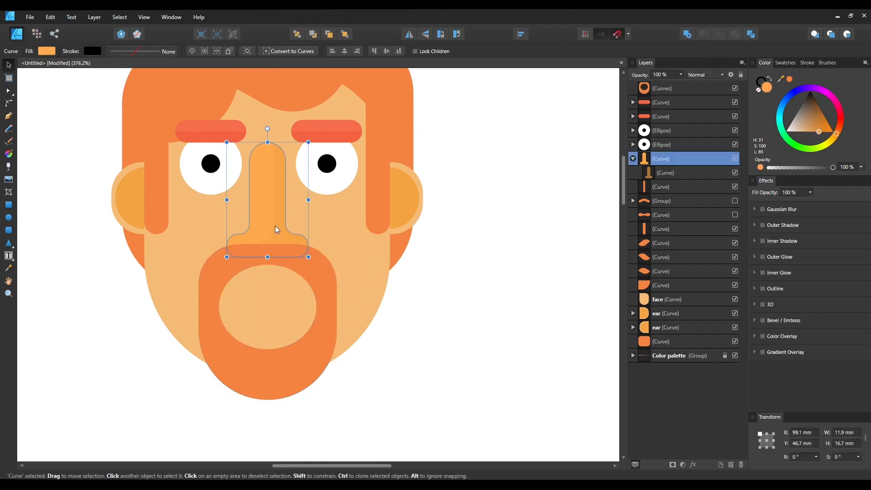
{"action": "key", "text": "ctrl+shift+bracketright"}
{"action": "left_click", "coordinate": [420, 315]}
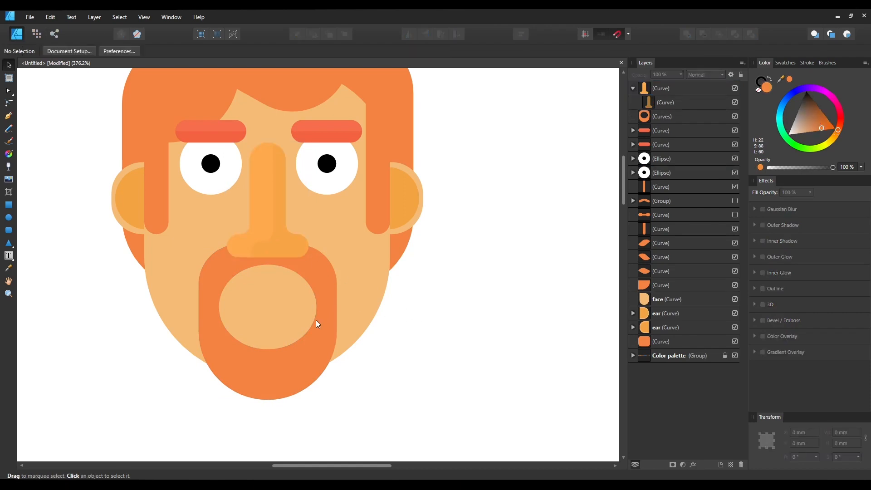
Draw a thin mouth rectangle about 10.4 × 1 mm inside the beard opening and fill it dark red (H 348, S 80, L 30)
{"action": "key", "text": "z"}
{"action": "left_click", "coordinate": [290, 323]}
{"action": "left_click", "coordinate": [290, 323]}
{"action": "left_click", "coordinate": [303, 287]}
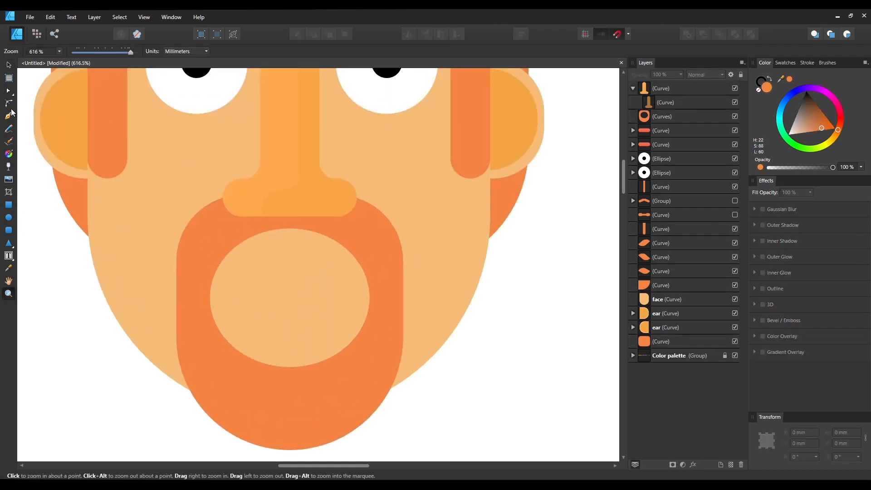
{"action": "left_click", "coordinate": [8, 205]}
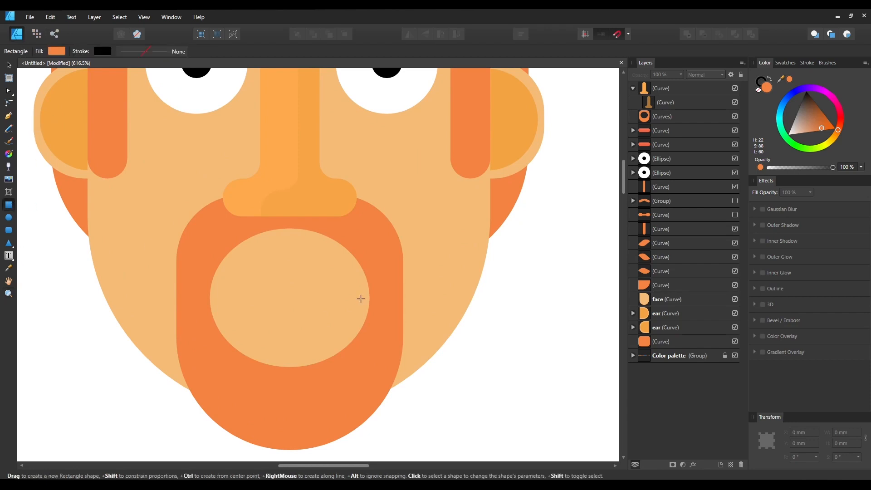
{"action": "left_click_drag", "start_coordinate": [231, 273], "coordinate": [349, 281]}
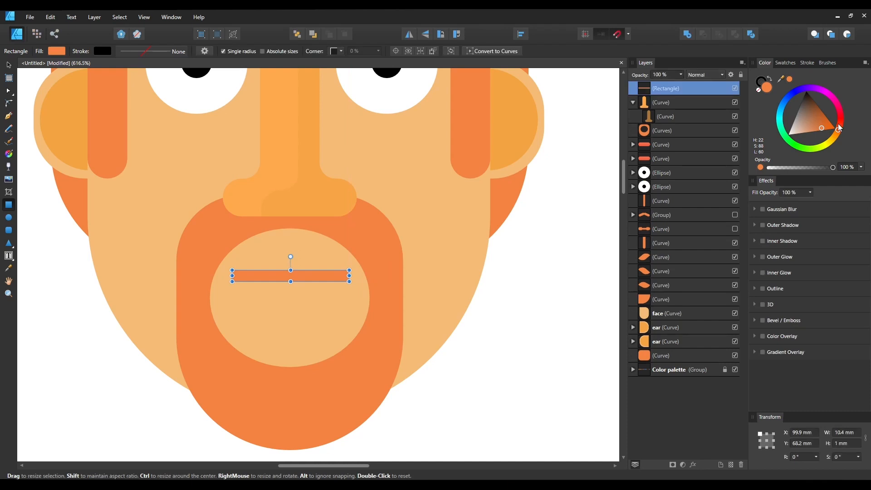
{"action": "left_click_drag", "start_coordinate": [837, 124], "coordinate": [815, 112]}
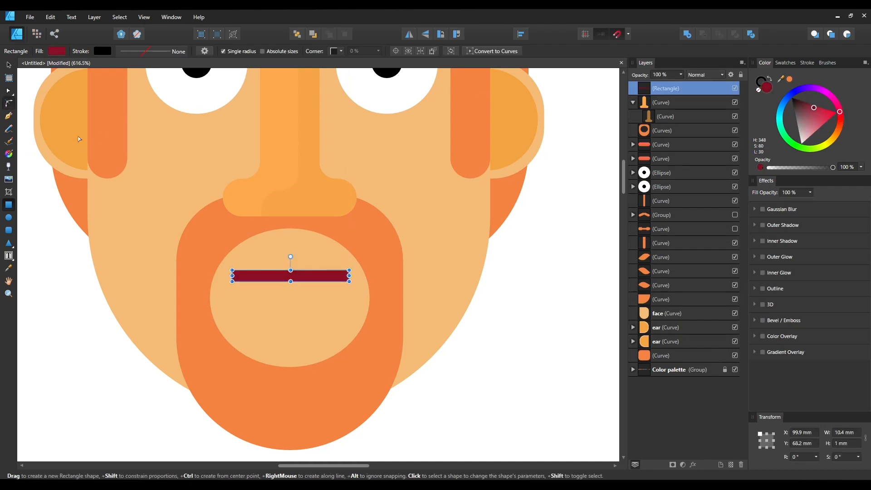
Fully round all four corners of the thin mouth bar and deselect it
{"action": "left_click", "coordinate": [8, 103]}
{"action": "left_click_drag", "start_coordinate": [213, 248], "coordinate": [394, 304]}
{"action": "left_click_drag", "start_coordinate": [349, 271], "coordinate": [132, 319]}
{"action": "key", "text": "v"}
{"action": "left_click", "coordinate": [85, 361]}
Delete the thin mouth bar from the beard opening and clear the selection
{"action": "key", "text": "z"}
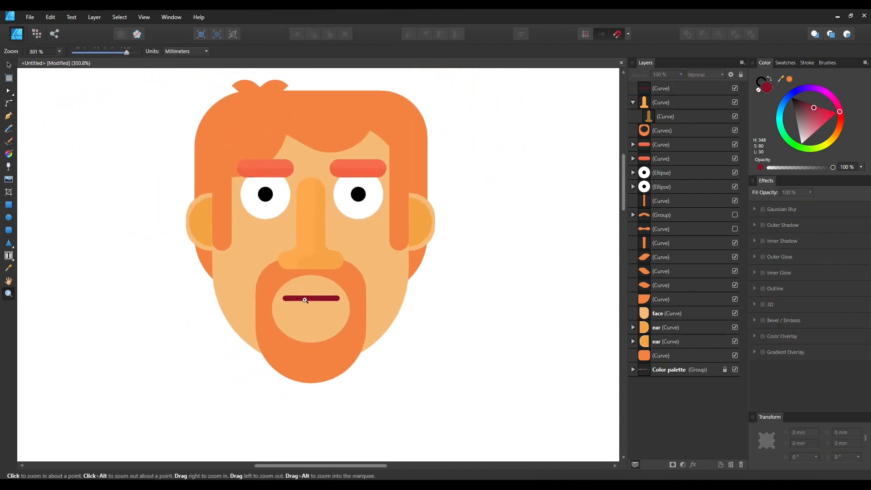
{"action": "left_click_drag", "start_coordinate": [305, 300], "coordinate": [408, 309]}
{"action": "key", "text": "v"}
{"action": "left_click", "coordinate": [330, 304]}
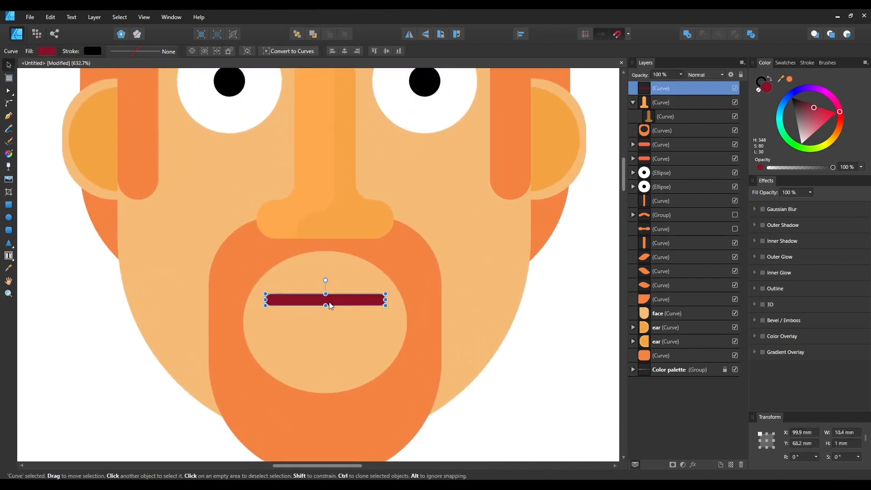
{"action": "key", "text": "Delete"}
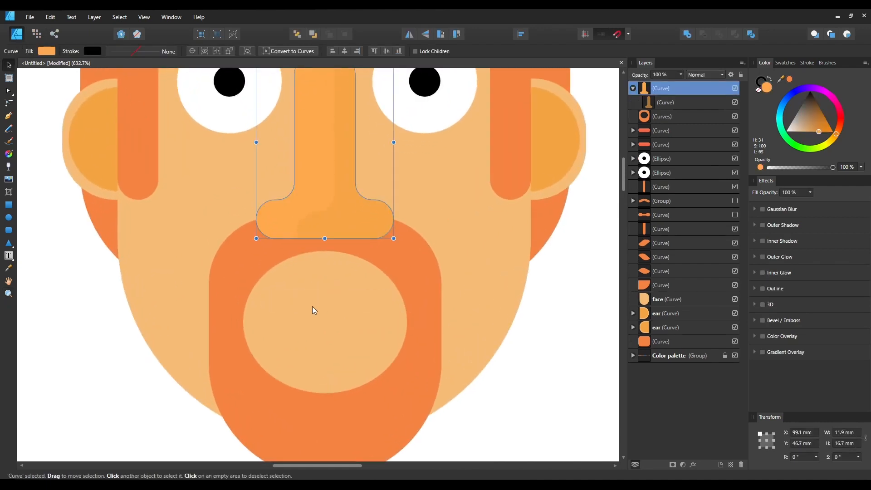
{"action": "left_click", "coordinate": [62, 286]}
Draw a dark red rectangle about 9.3 × 7.4 mm for an open mouth and centre it horizontally in the beard opening
{"action": "left_click", "coordinate": [9, 217]}
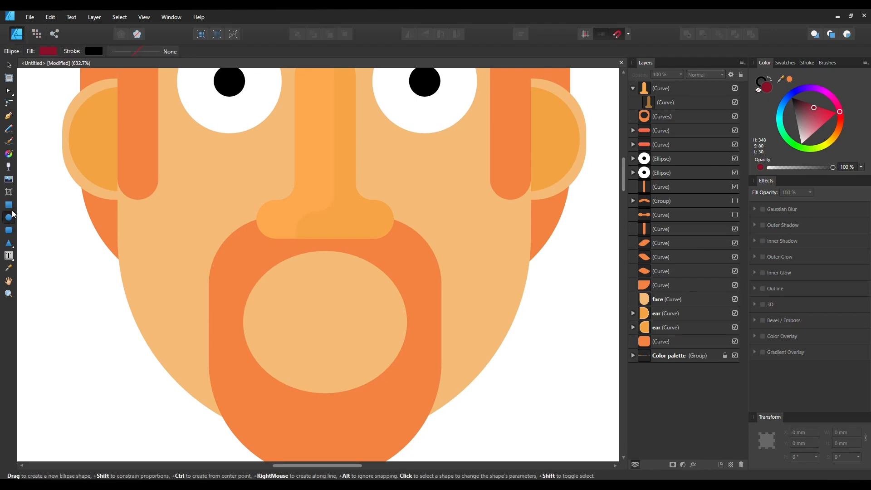
{"action": "left_click", "coordinate": [9, 205]}
{"action": "left_click_drag", "start_coordinate": [276, 276], "coordinate": [381, 360]}
{"action": "key", "text": "v"}
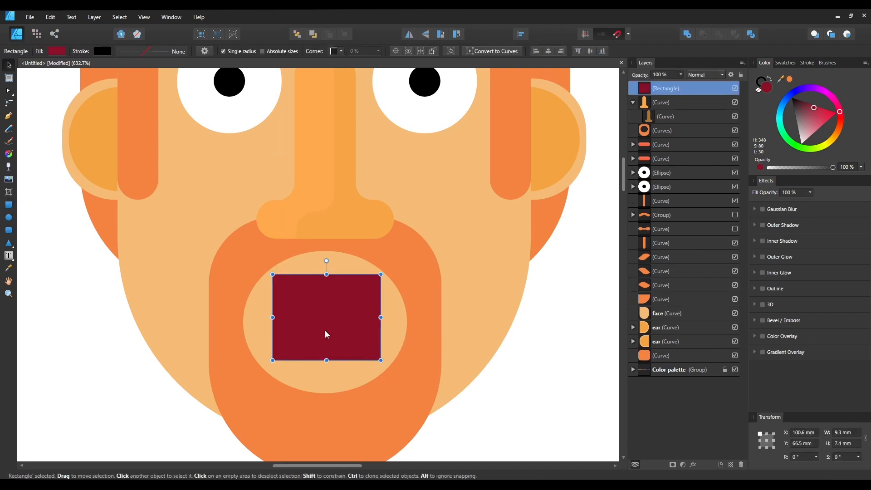
{"action": "left_click_drag", "start_coordinate": [325, 330], "coordinate": [323, 327]}
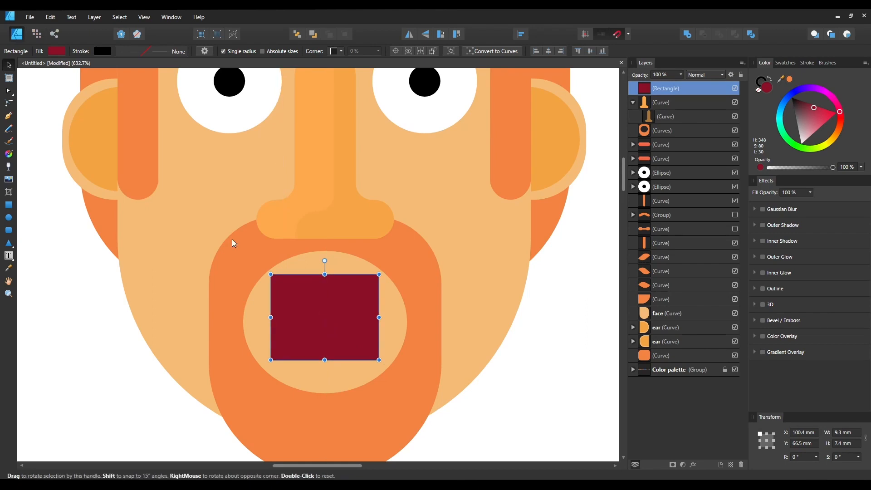
Round the mouth rectangle's two lower corners to about 5.5 mm and slightly round its two upper corners
{"action": "left_click", "coordinate": [8, 103]}
{"action": "left_click_drag", "start_coordinate": [246, 338], "coordinate": [467, 403]}
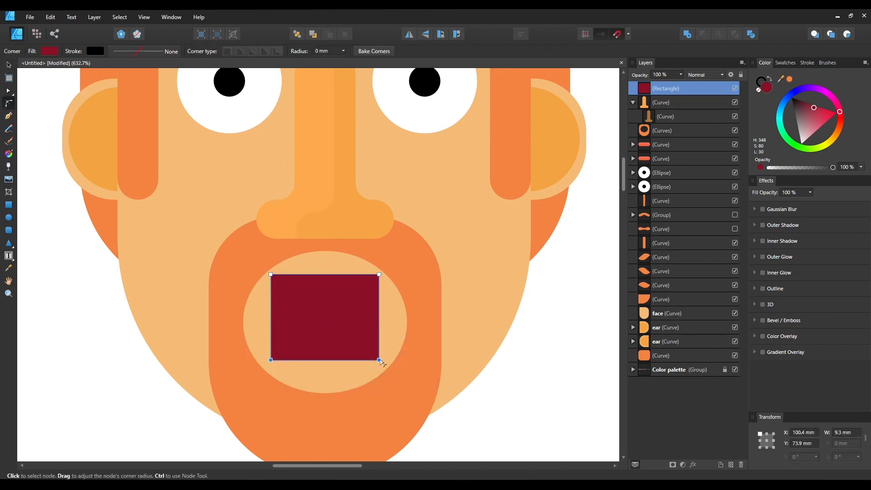
{"action": "left_click_drag", "start_coordinate": [379, 359], "coordinate": [326, 291]}
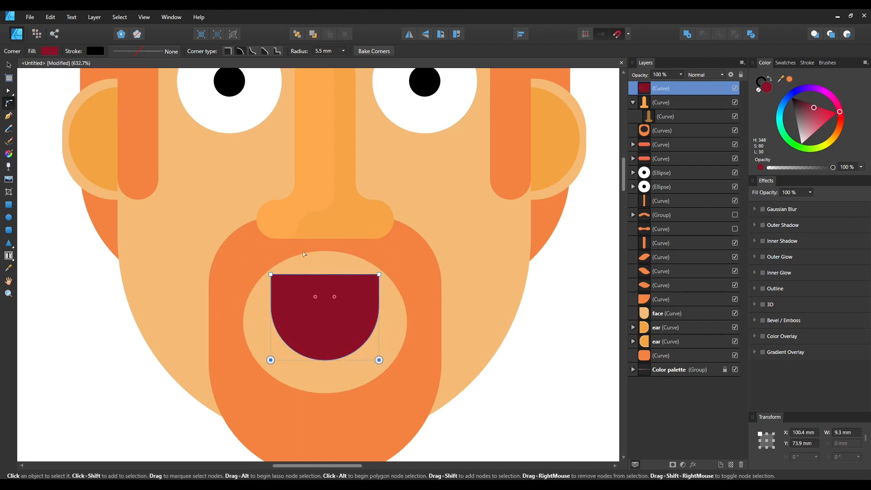
{"action": "left_click_drag", "start_coordinate": [251, 259], "coordinate": [463, 302]}
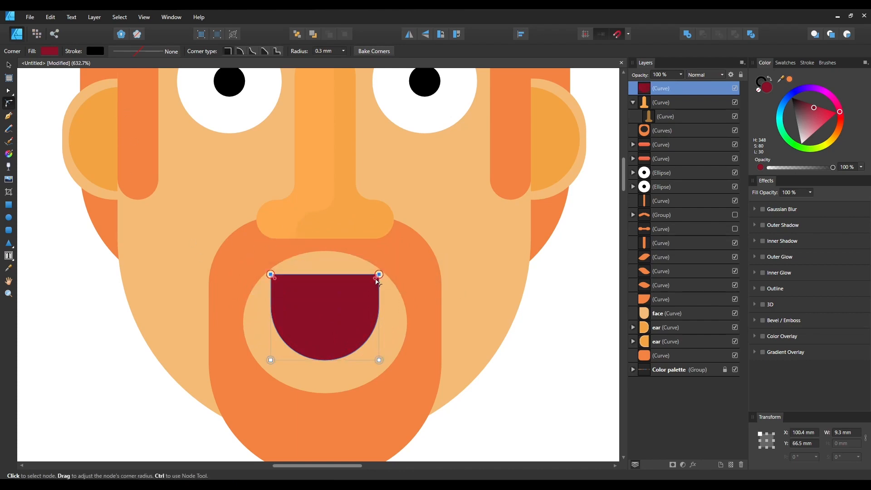
{"action": "left_click_drag", "start_coordinate": [375, 279], "coordinate": [372, 286]}
{"action": "key", "text": "v"}
{"action": "left_click", "coordinate": [27, 252]}
Draw a tongue circle about 7.7 mm across over the mouth's lower right and fill it red (H 0, S 82, L 51)
{"action": "left_click", "coordinate": [9, 217]}
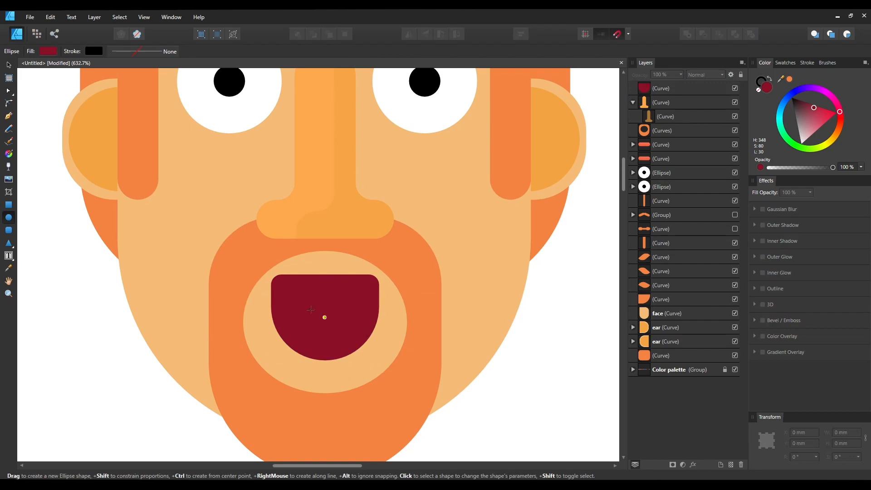
{"action": "left_click_drag", "start_coordinate": [303, 304], "coordinate": [399, 382]}
{"action": "mouse_move", "coordinate": [842, 112]}
{"action": "left_mouse_down"}
{"action": "mouse_move", "coordinate": [839, 126]}
{"action": "mouse_move", "coordinate": [820, 127]}
{"action": "mouse_move", "coordinate": [842, 118]}
{"action": "left_mouse_up"}
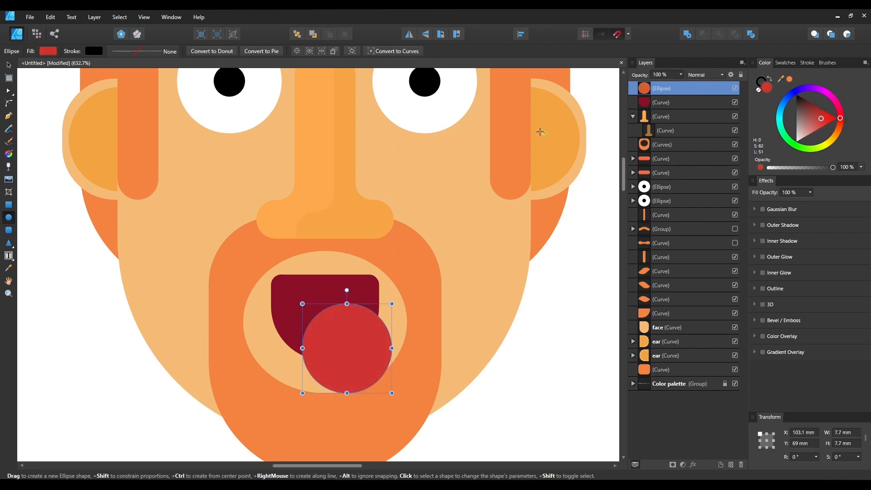
Clip the tongue circle inside the mouth shape and deselect it
{"action": "key", "text": "v"}
{"action": "left_click", "coordinate": [665, 102], "text": "shift"}
{"action": "left_click_drag", "start_coordinate": [664, 102], "coordinate": [664, 104]}
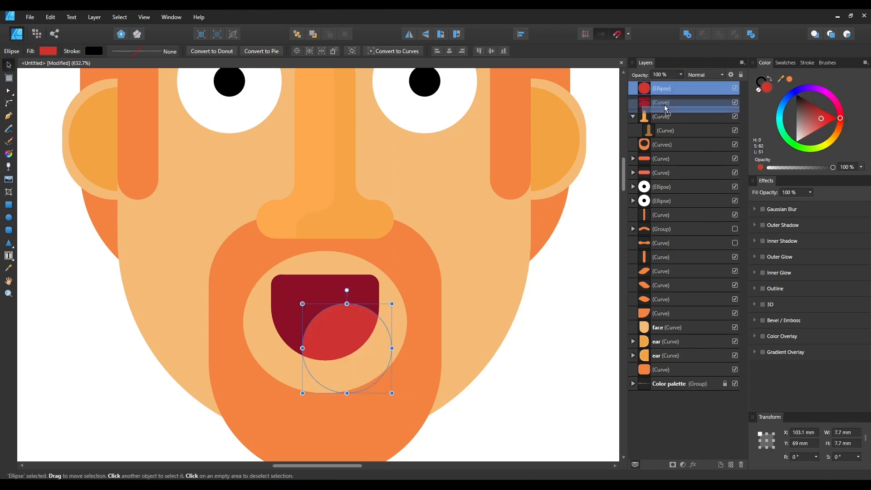
{"action": "left_click", "coordinate": [537, 328]}
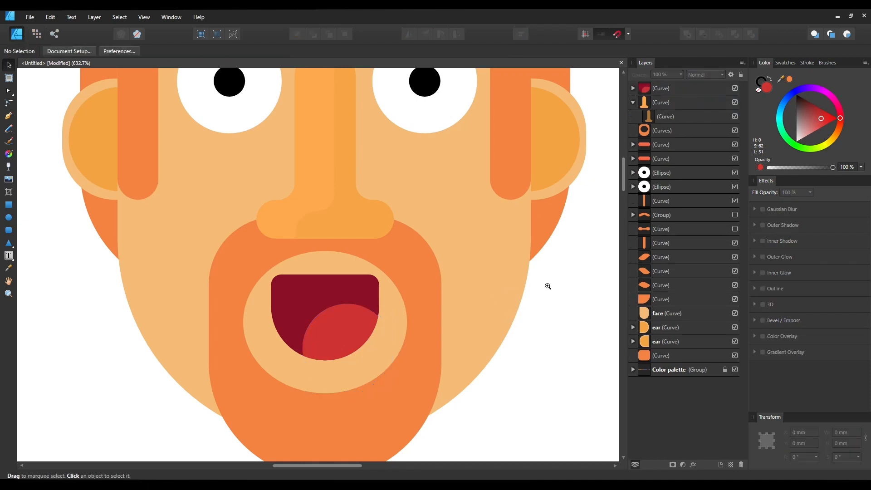
{"action": "key", "text": "z"}
{"action": "left_click_drag", "start_coordinate": [549, 288], "coordinate": [299, 263]}
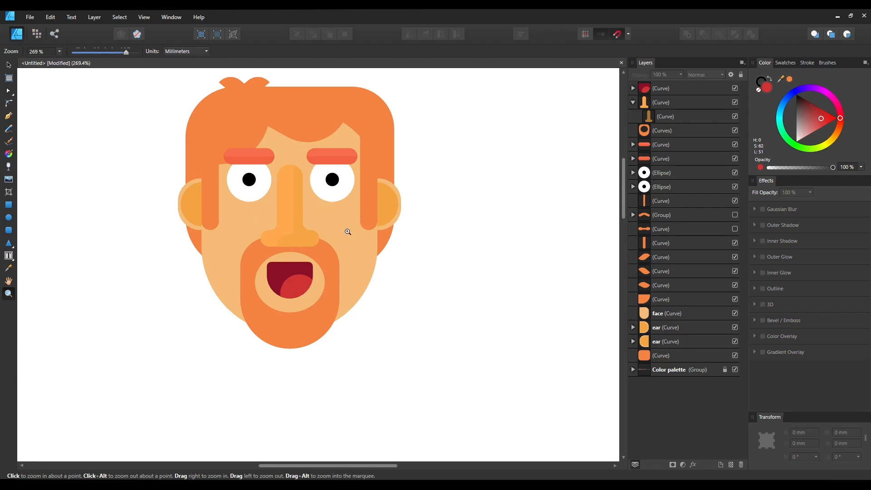
{"action": "scroll", "coordinate": [388, 267], "scroll_direction": "down", "scroll_amount": 3}
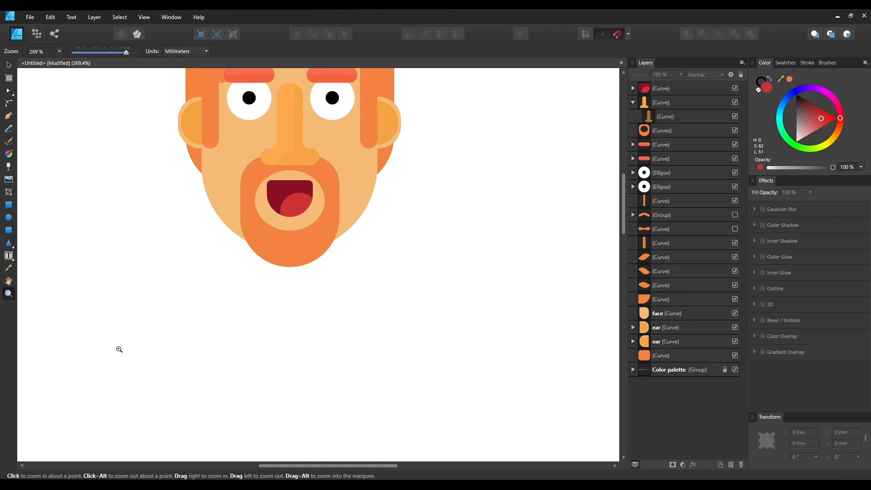
{"action": "scroll", "coordinate": [366, 311], "scroll_direction": "up", "scroll_amount": 4}
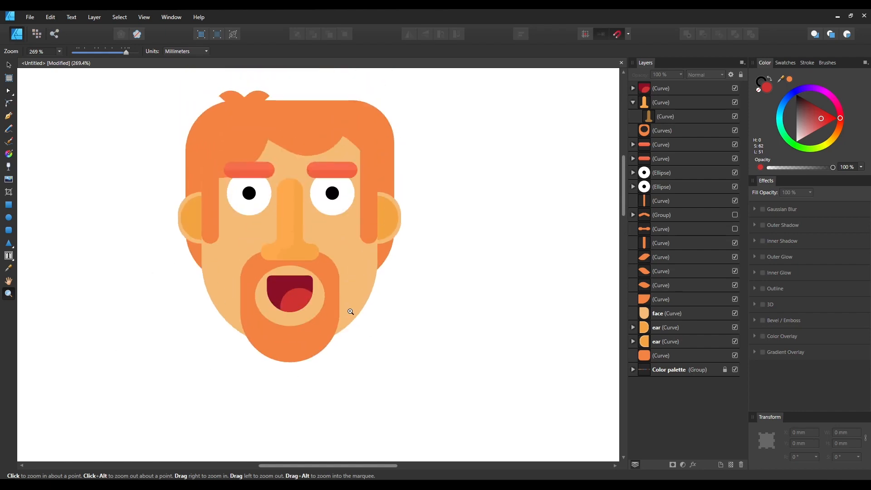